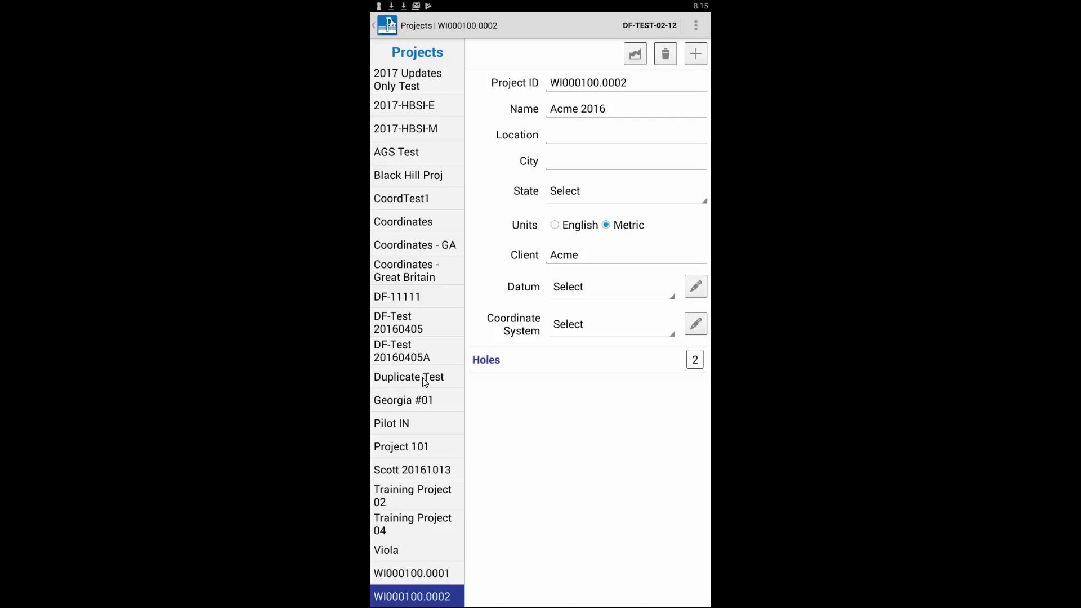
Open the Duplicate Test project.
{"action": "left_click", "coordinate": [425, 382]}
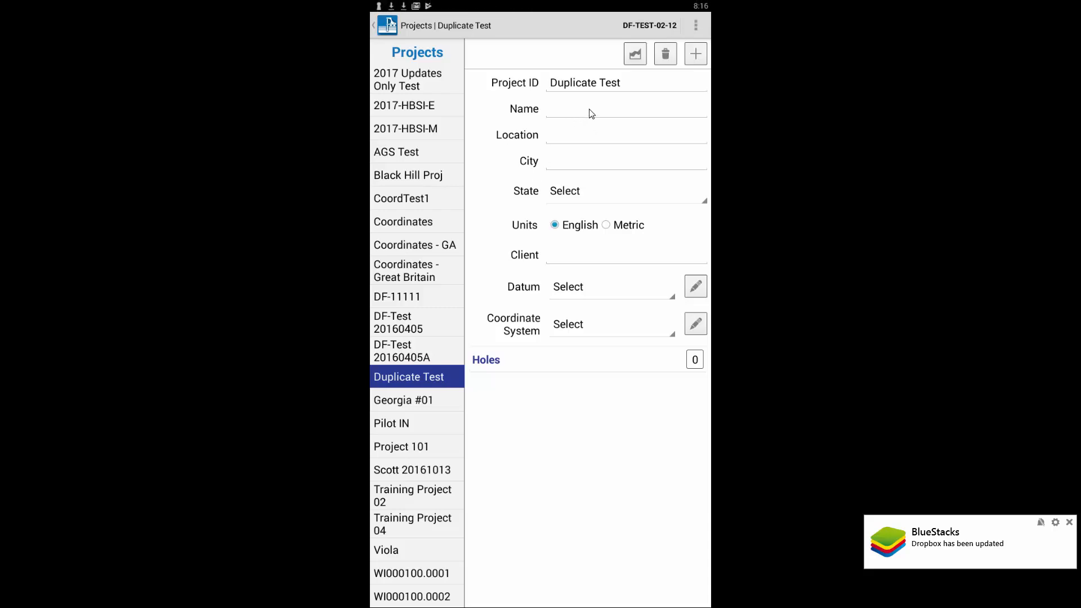
Try extending the Duplicate Test project's ID with the suffix 2A, restoring the original ID.
{"action": "left_click", "coordinate": [620, 84]}
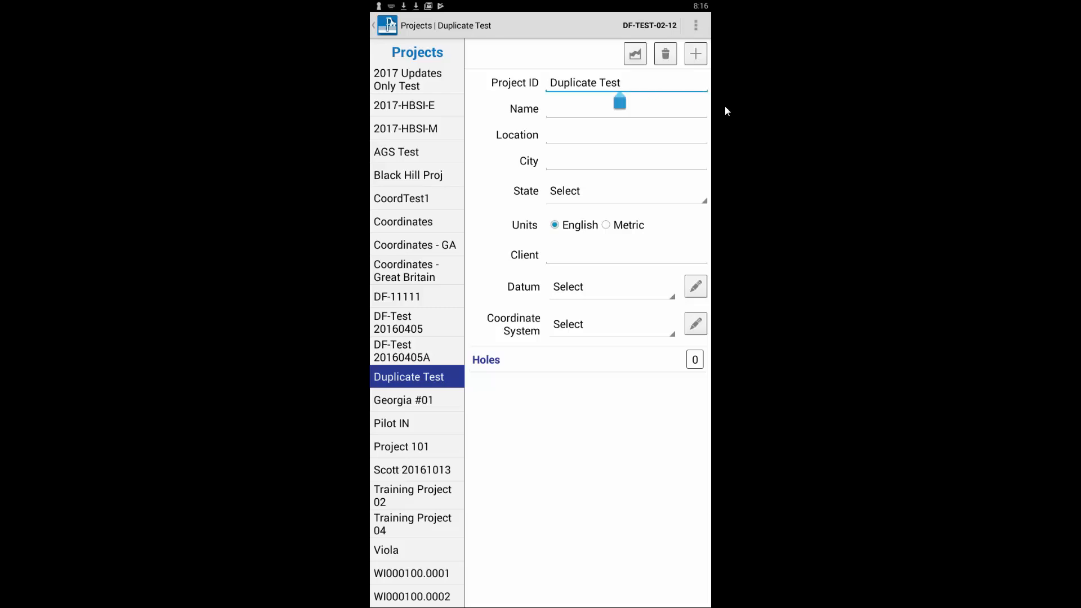
{"action": "type", "text": "2"}
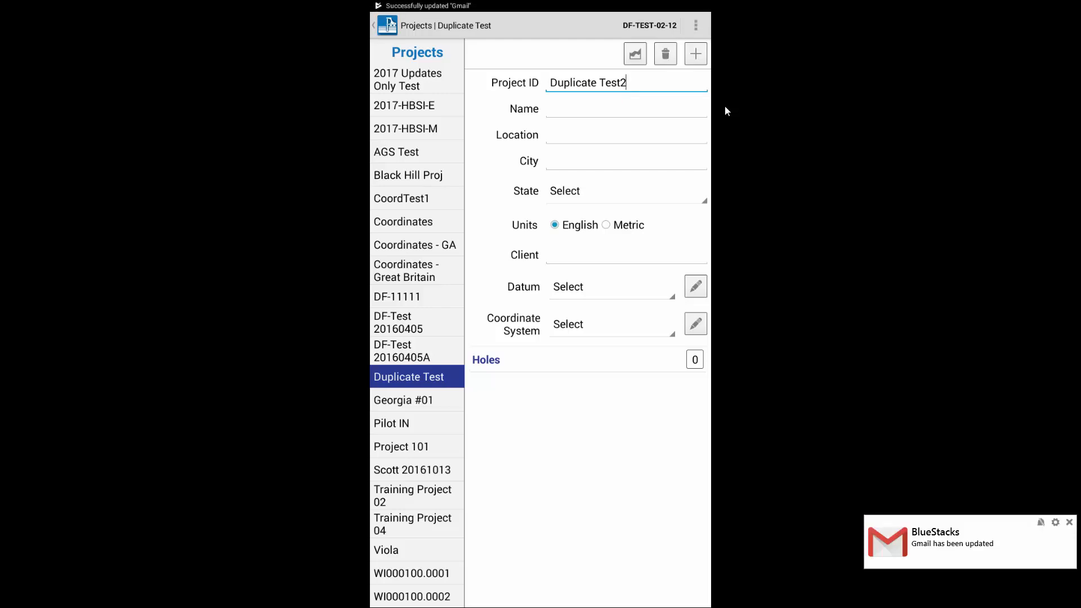
{"action": "type", "text": "A"}
{"action": "key", "text": "BackSpace"}
{"action": "key", "text": "BackSpace"}
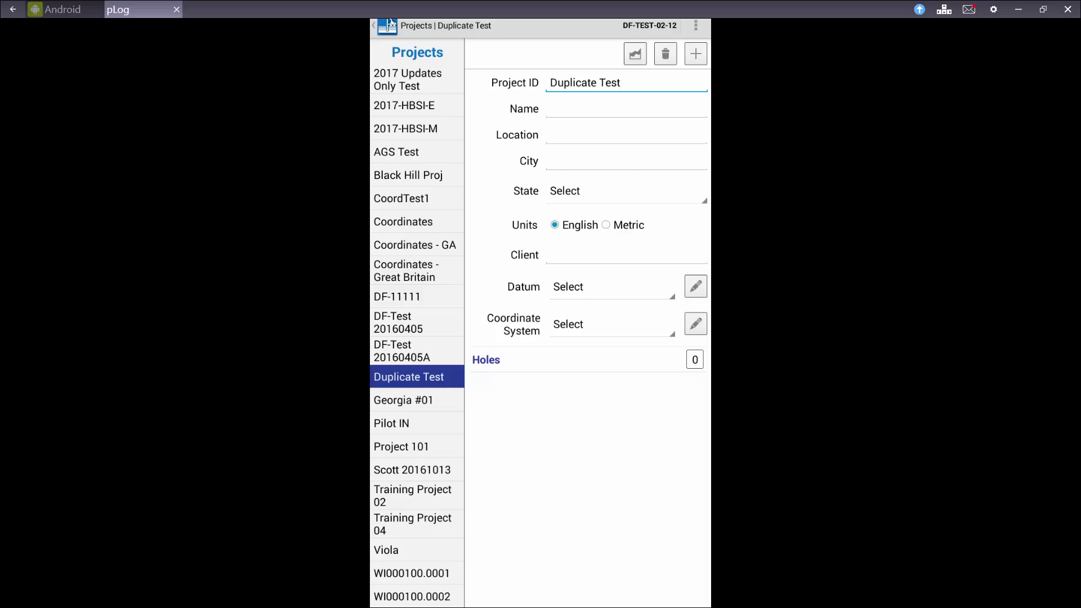
Switch to pLog Cloud in the browser and compare the numbers and names of the two 2014-traditional projects.
{"action": "key", "text": "alt+Tab"}
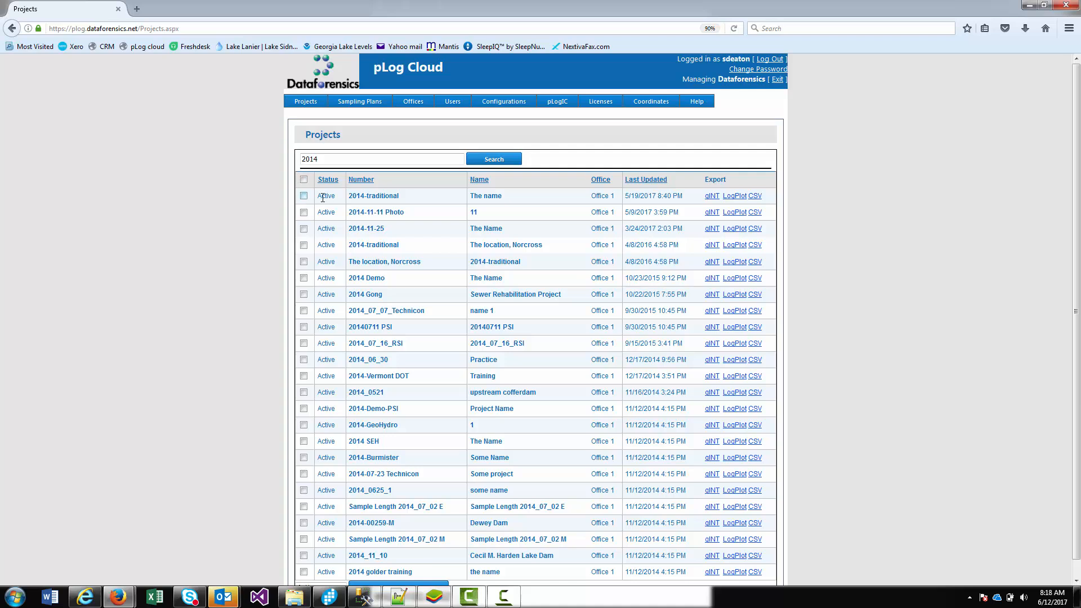
{"action": "left_click_drag", "start_coordinate": [396, 196], "coordinate": [531, 196]}
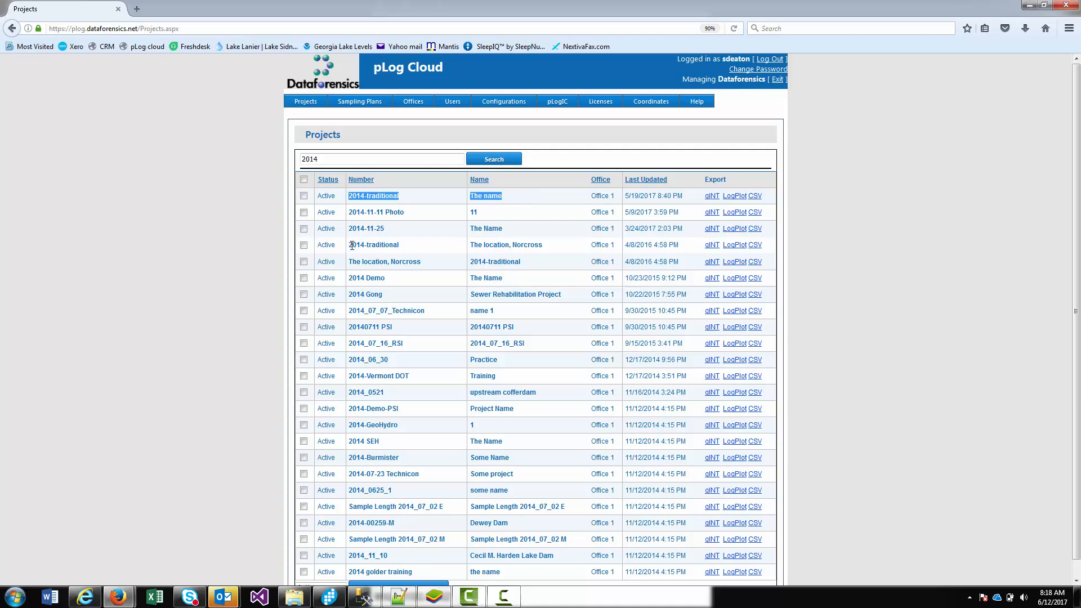
{"action": "left_click_drag", "start_coordinate": [351, 245], "coordinate": [557, 245]}
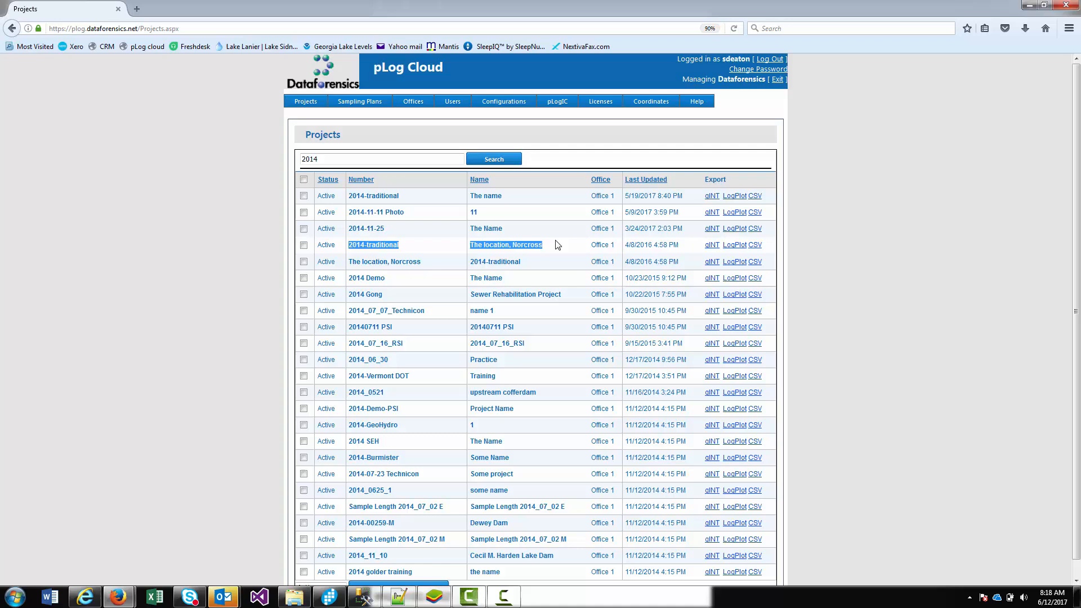
{"action": "double_click", "coordinate": [493, 245]}
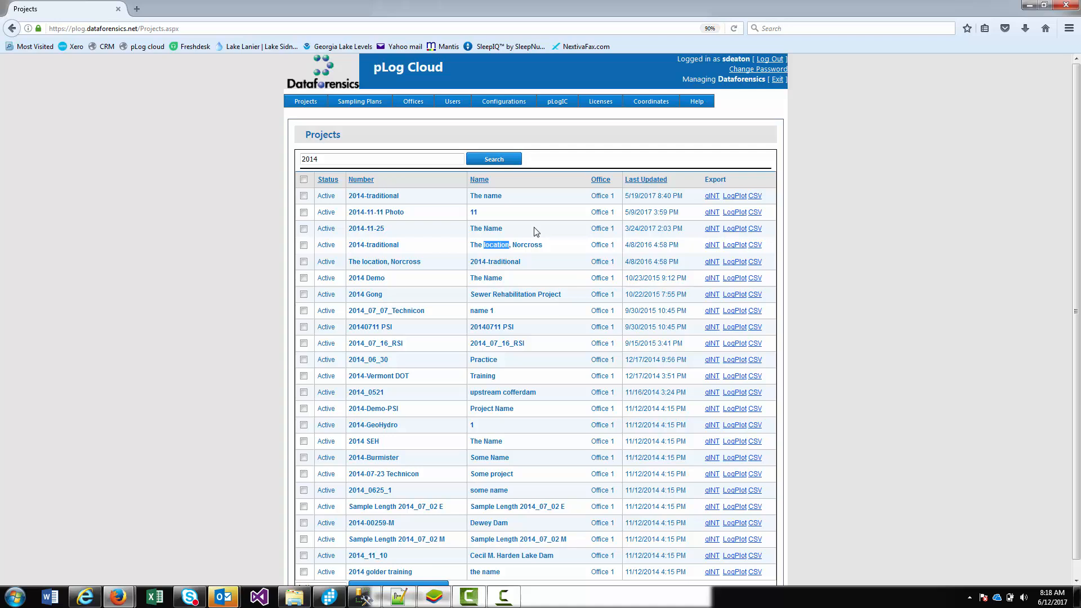
{"action": "left_click_drag", "start_coordinate": [347, 196], "coordinate": [420, 202]}
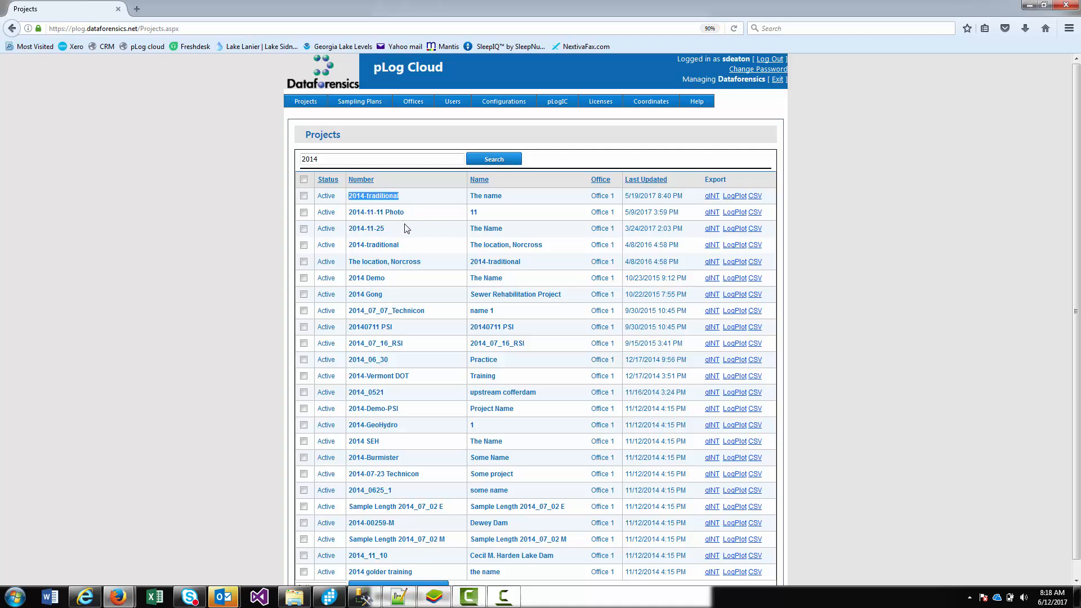
{"action": "left_click_drag", "start_coordinate": [410, 246], "coordinate": [348, 245]}
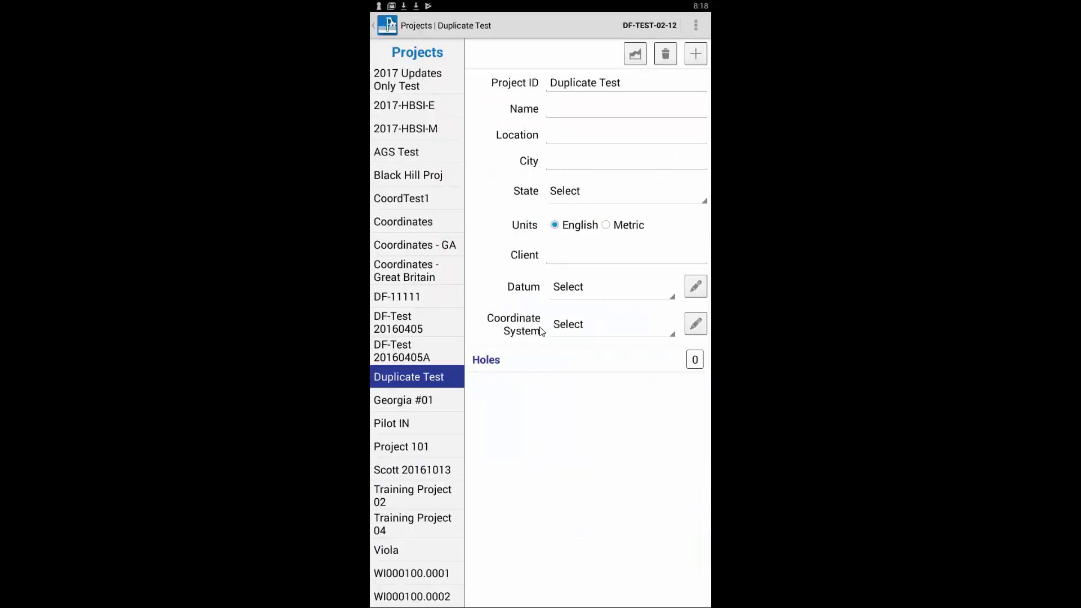
Add a hole with the ID BH-1 to the Duplicate Test project in pLog and save it.
{"action": "left_click", "coordinate": [488, 363]}
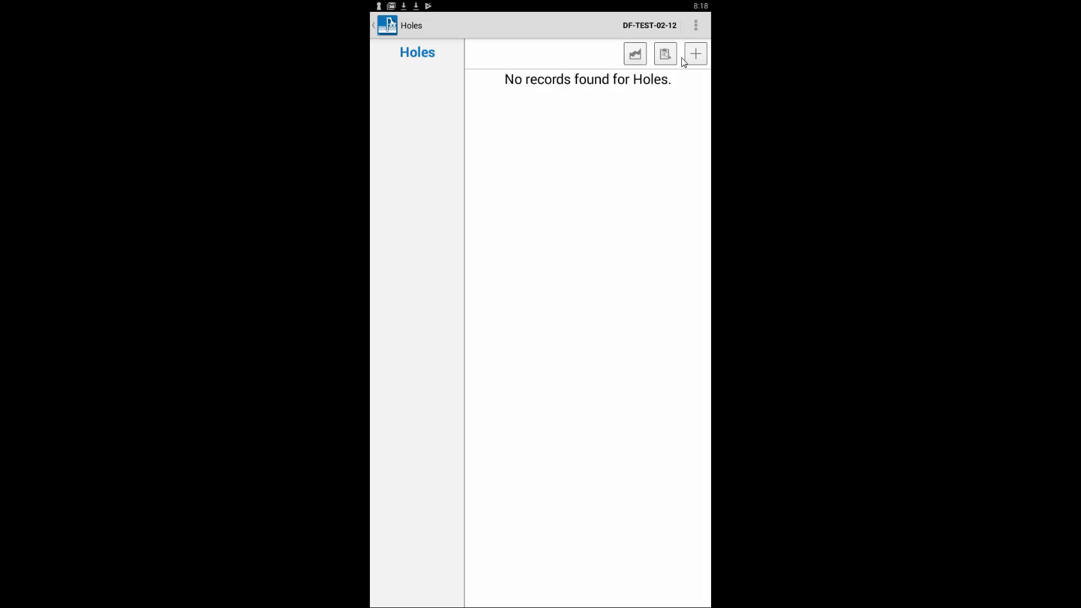
{"action": "left_click", "coordinate": [696, 54]}
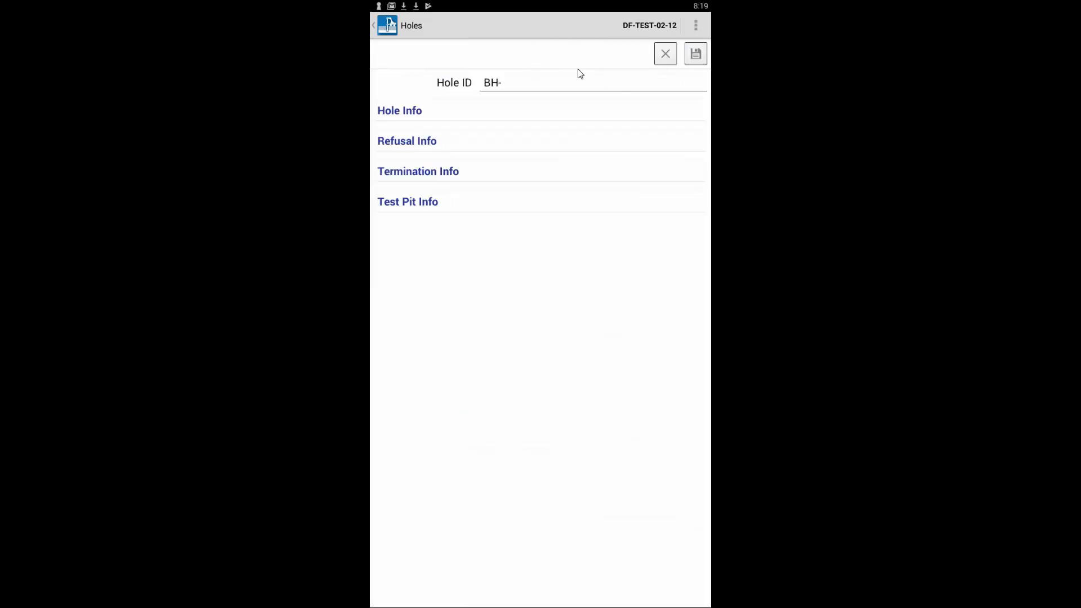
{"action": "left_click", "coordinate": [544, 86]}
{"action": "type", "text": "1"}
{"action": "left_click", "coordinate": [698, 62]}
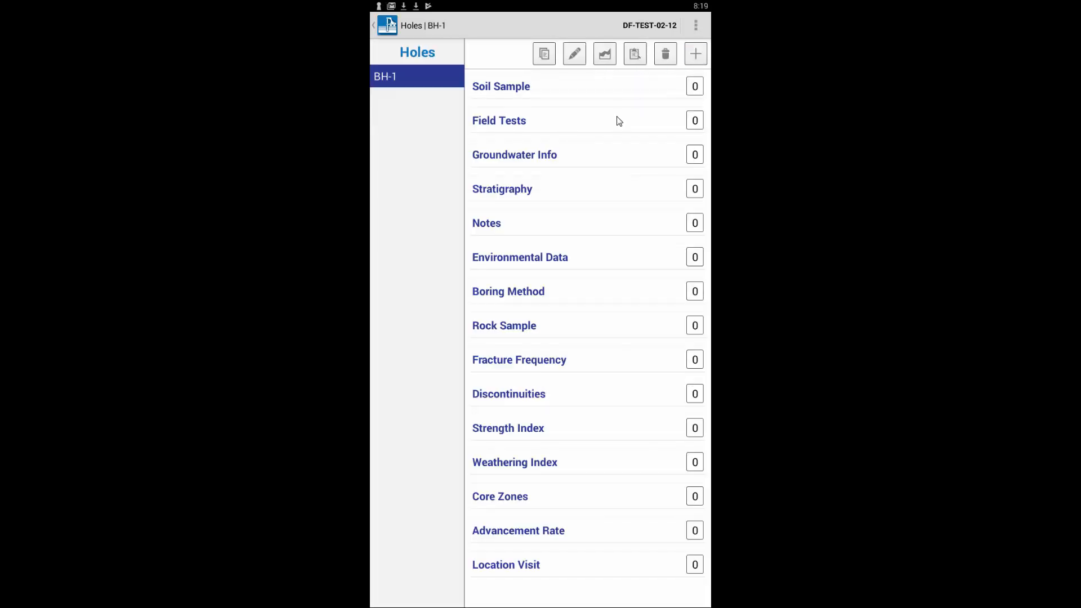
Add an SPT soil sample to hole BH-1 with Sample ID 1, depth 2.5 ft and type SPT.
{"action": "left_click", "coordinate": [520, 88]}
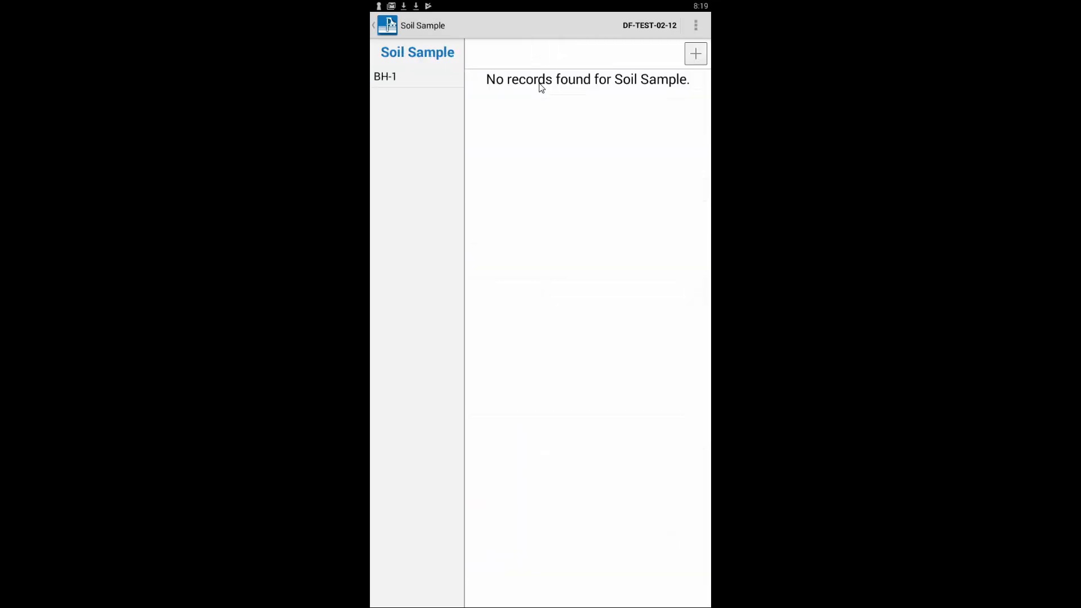
{"action": "left_click", "coordinate": [698, 59]}
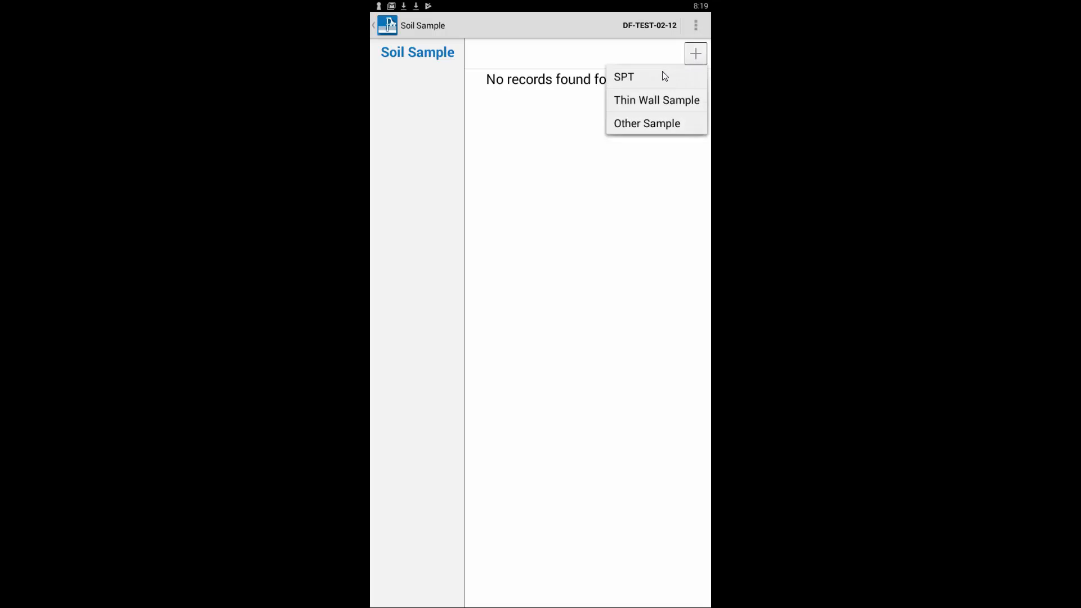
{"action": "left_click", "coordinate": [636, 81]}
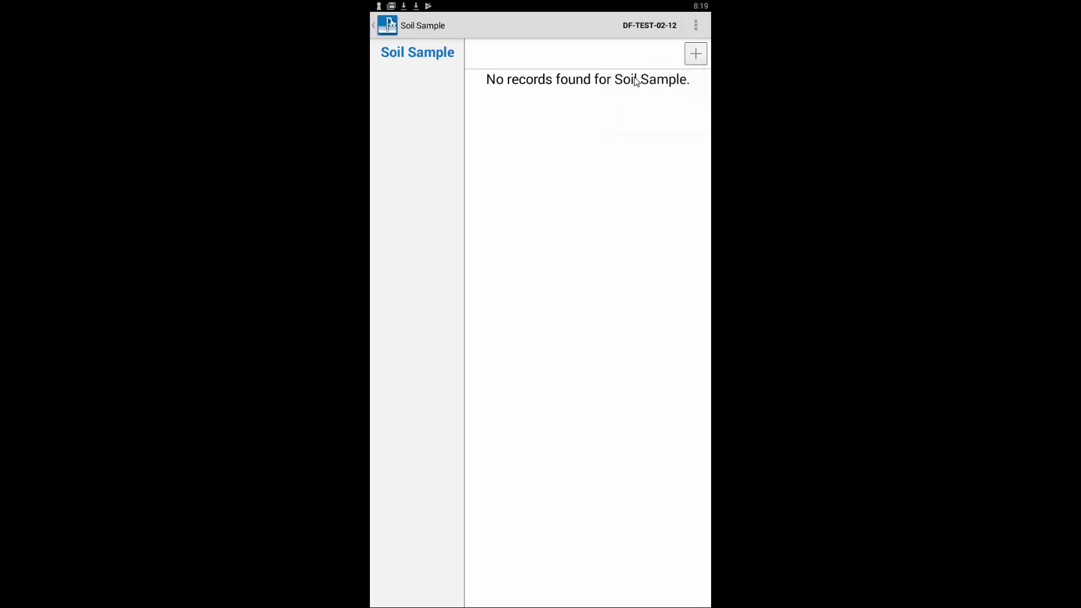
{"action": "left_click", "coordinate": [585, 124]}
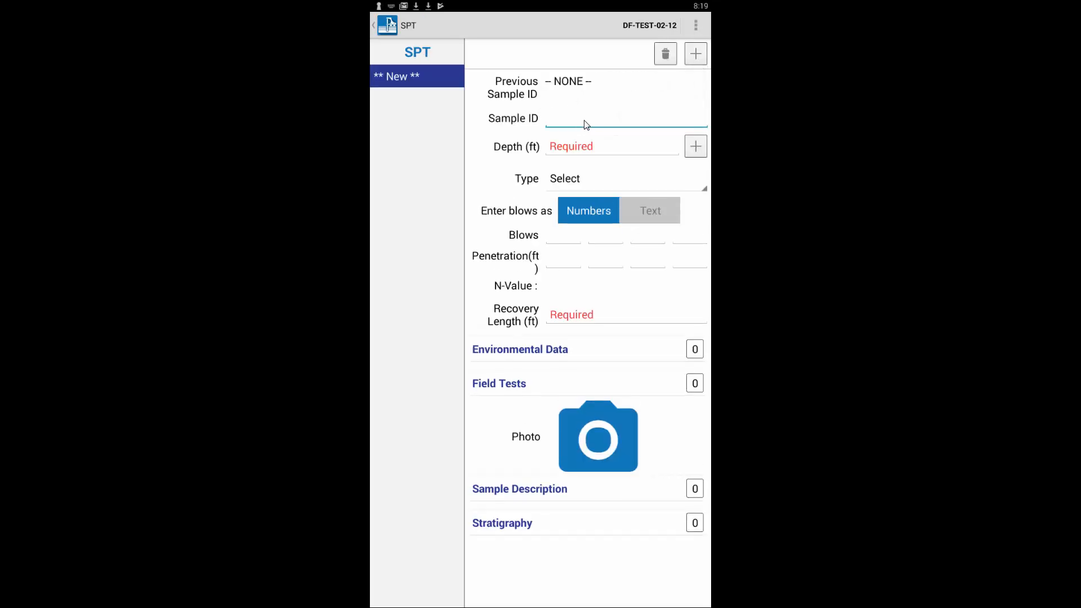
{"action": "type", "text": "1"}
{"action": "left_click", "coordinate": [588, 145]}
{"action": "type", "text": "2.5"}
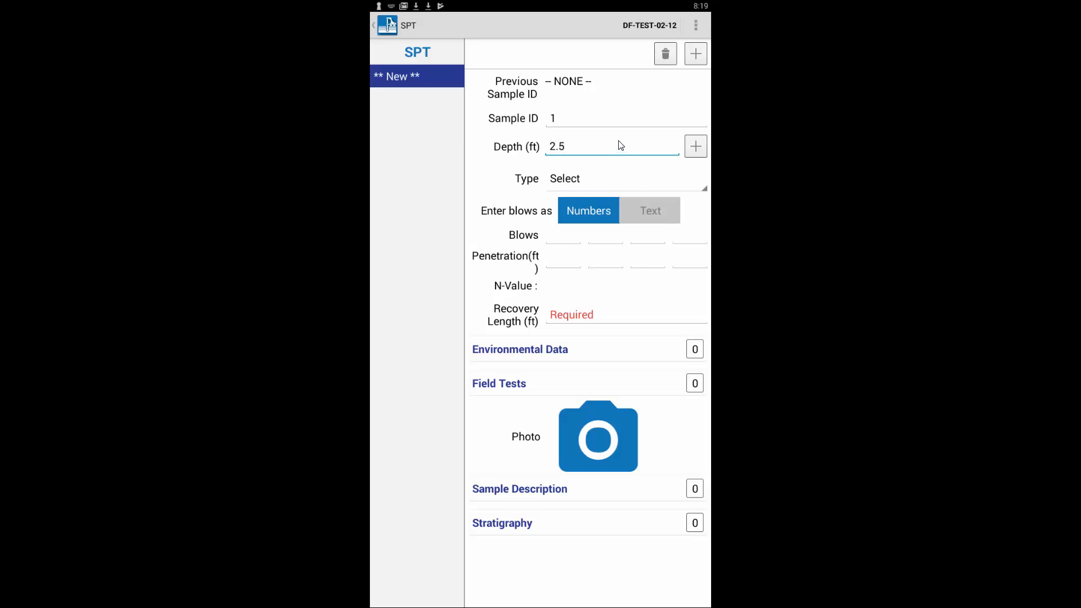
{"action": "left_click", "coordinate": [623, 184]}
{"action": "left_click", "coordinate": [566, 231]}
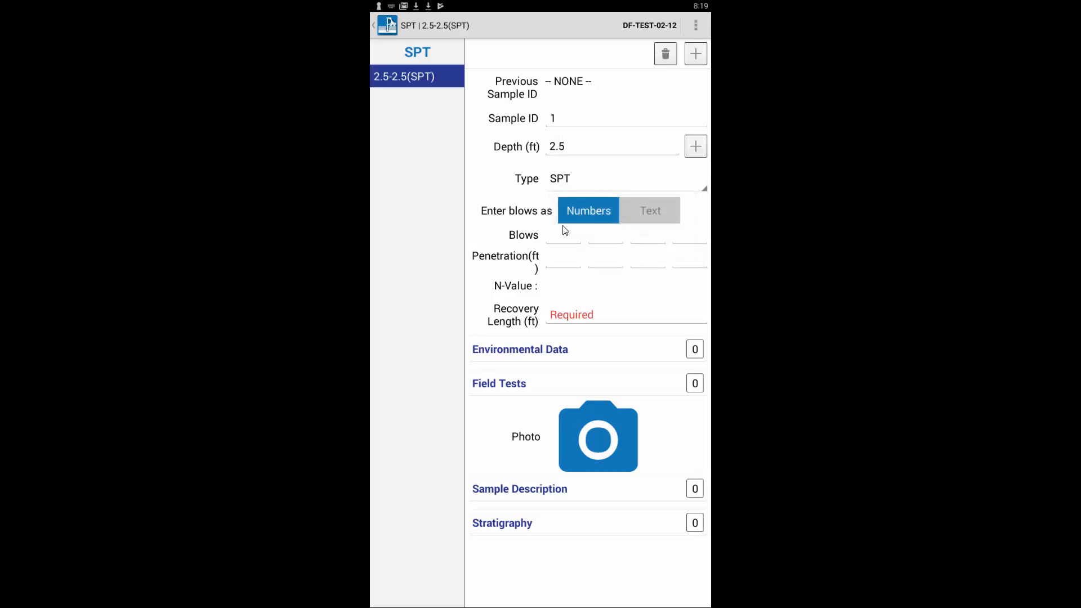
Enter the SPT blow counts 1, 2, 3 and 4 and a recovery length of 1.5 ft.
{"action": "left_click", "coordinate": [562, 237]}
{"action": "type", "text": "1"}
{"action": "left_click", "coordinate": [611, 242]}
{"action": "type", "text": "2"}
{"action": "left_click", "coordinate": [648, 241]}
{"action": "type", "text": "3"}
{"action": "left_click", "coordinate": [693, 241]}
{"action": "type", "text": "4"}
{"action": "left_click", "coordinate": [588, 316]}
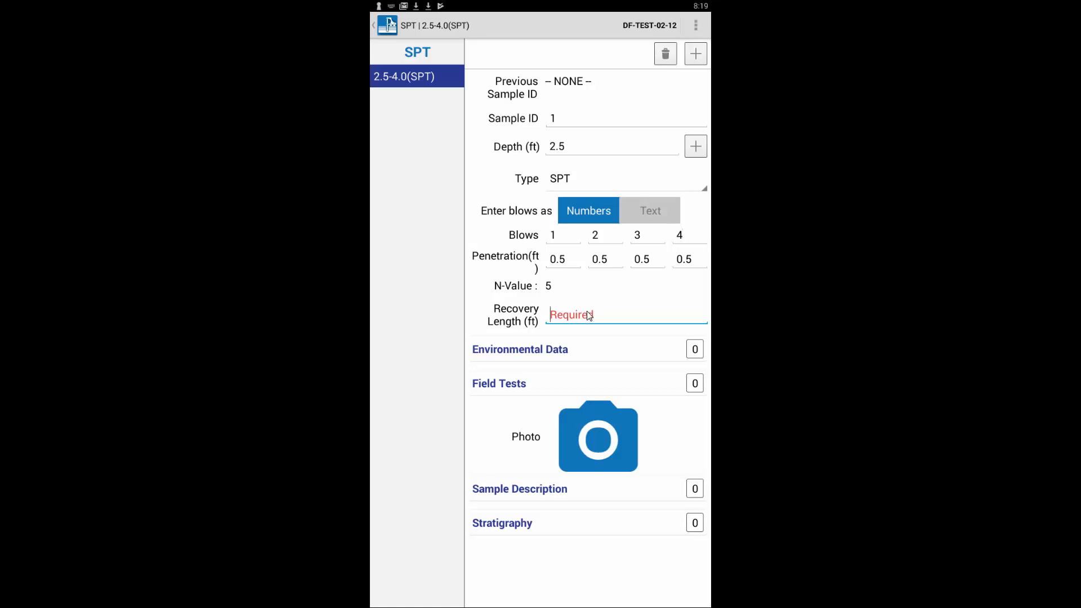
{"action": "type", "text": "1.5"}
{"action": "left_click", "coordinate": [611, 147]}
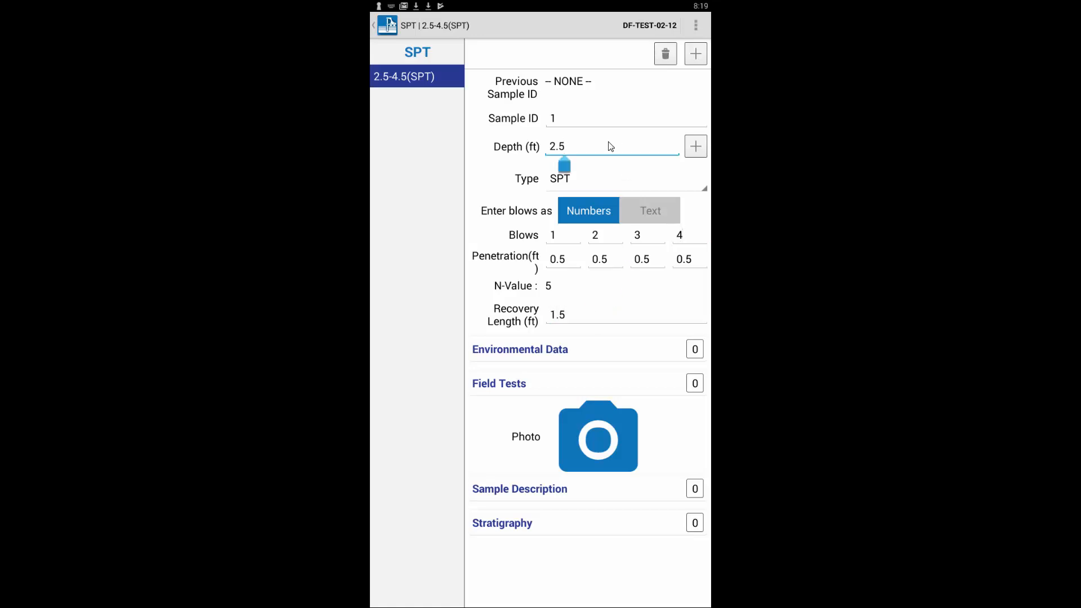
Return to the pLog home screen and sync with only Upload Field Data enabled.
{"action": "left_click", "coordinate": [387, 24]}
{"action": "left_click", "coordinate": [387, 24]}
{"action": "left_click", "coordinate": [386, 23]}
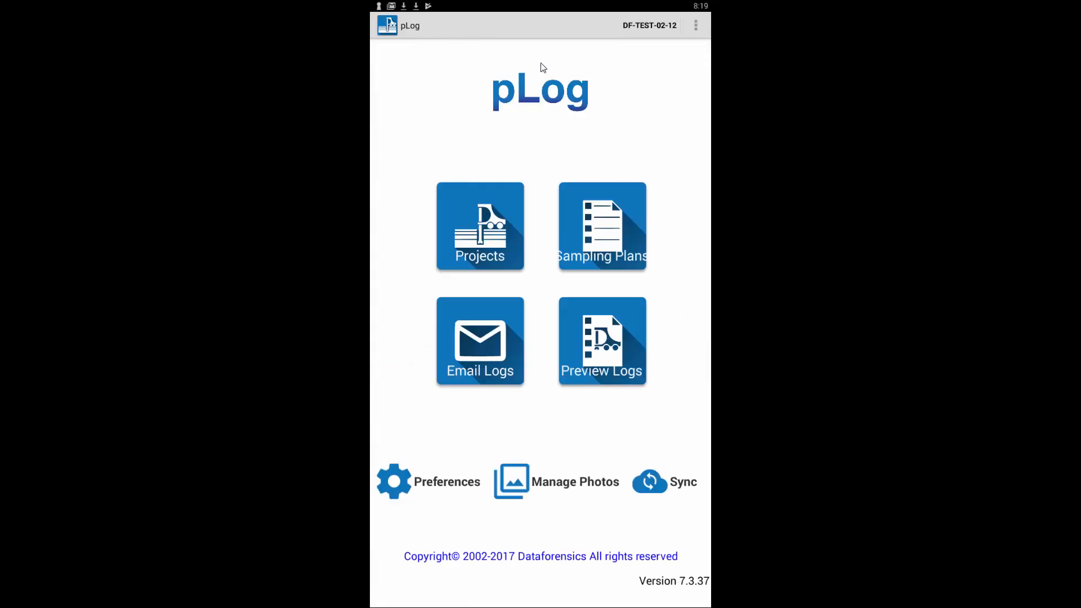
{"action": "left_click", "coordinate": [647, 479]}
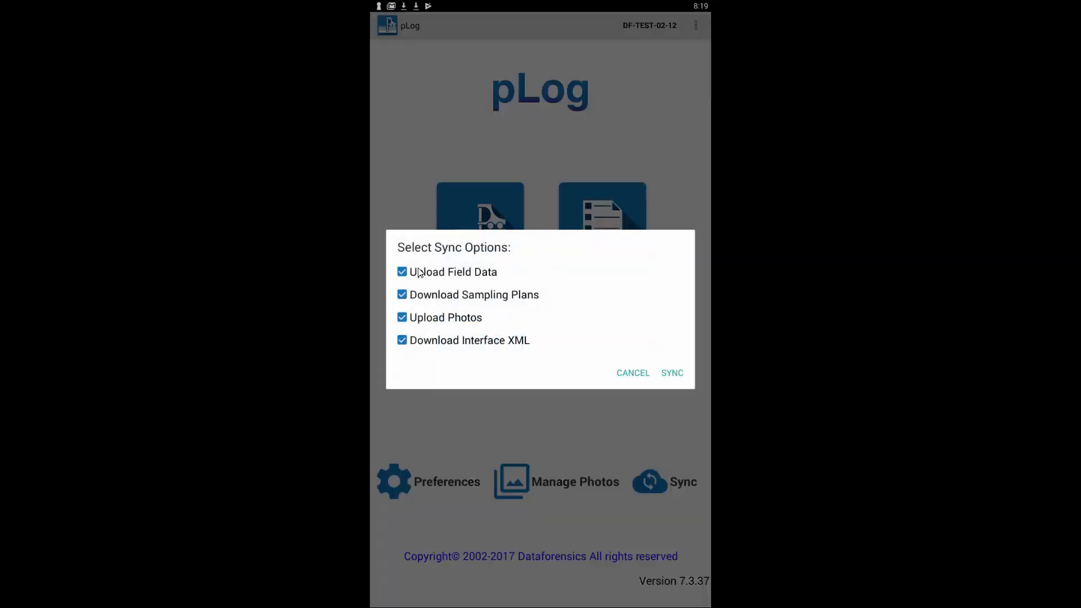
{"action": "left_click", "coordinate": [406, 296]}
{"action": "left_click", "coordinate": [407, 319]}
{"action": "left_click", "coordinate": [421, 340]}
{"action": "left_click", "coordinate": [670, 375]}
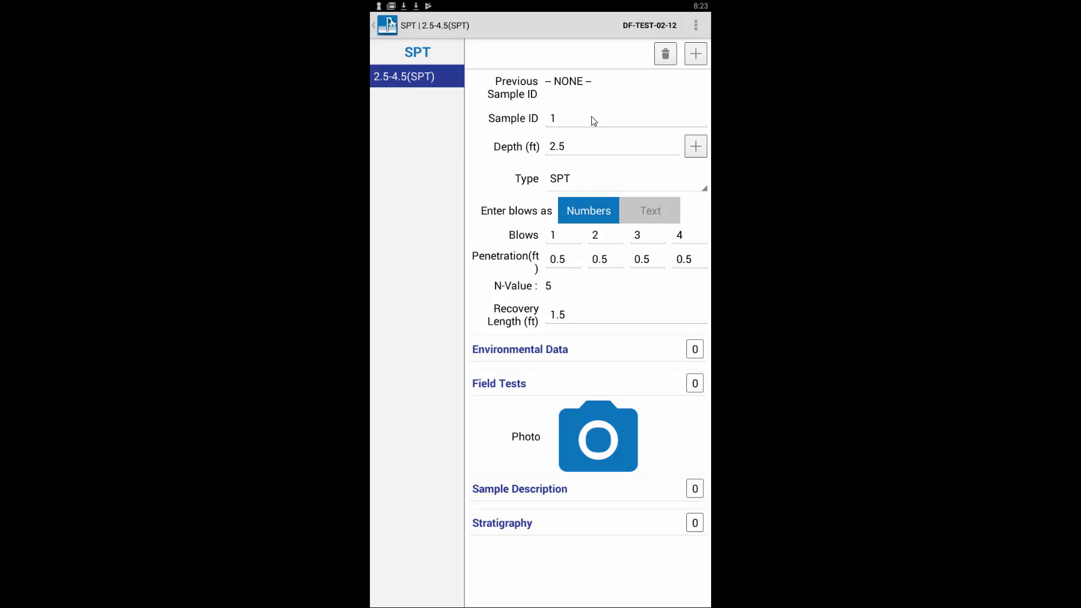
Delete the existing SPT sample from BH-1 and add a new one with Sample ID 1, depth 2.5 ft and type SPT.
{"action": "left_click", "coordinate": [667, 58]}
{"action": "left_click", "coordinate": [674, 334]}
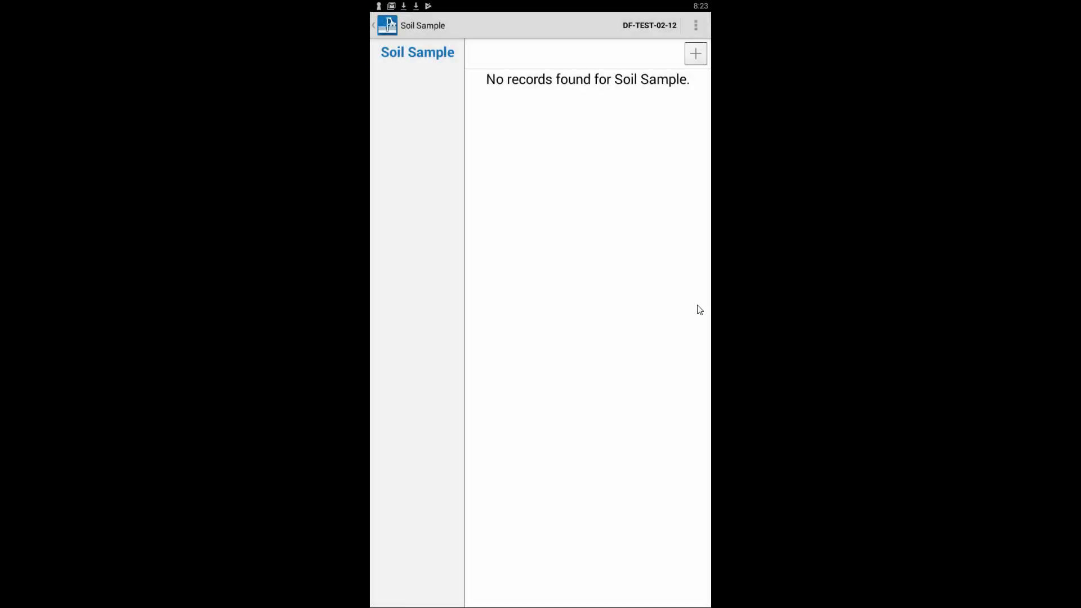
{"action": "left_click", "coordinate": [695, 53]}
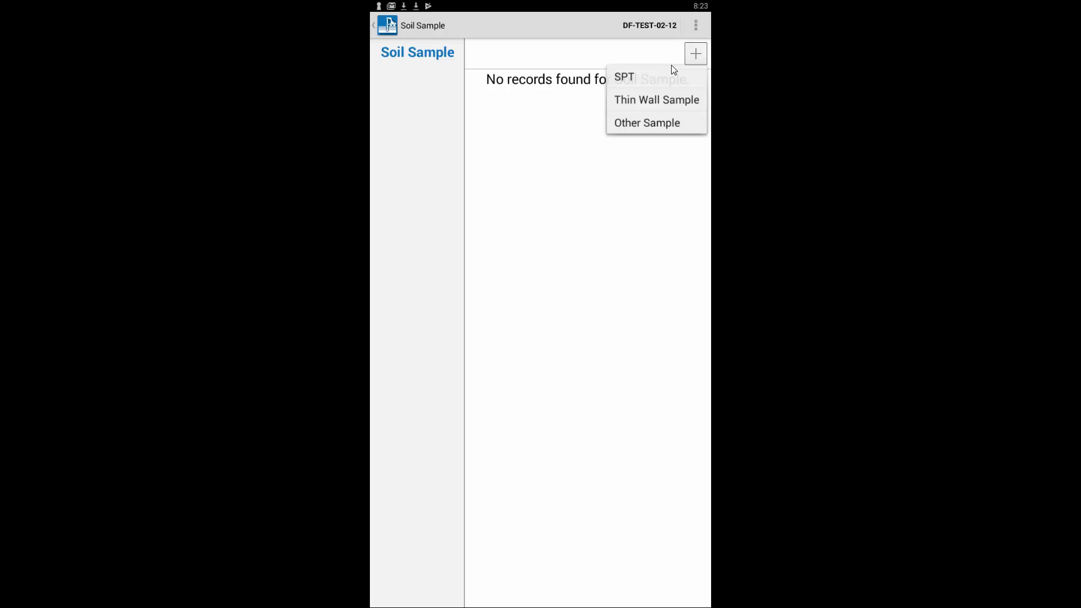
{"action": "left_click", "coordinate": [642, 83]}
{"action": "left_click", "coordinate": [552, 116]}
{"action": "type", "text": "1"}
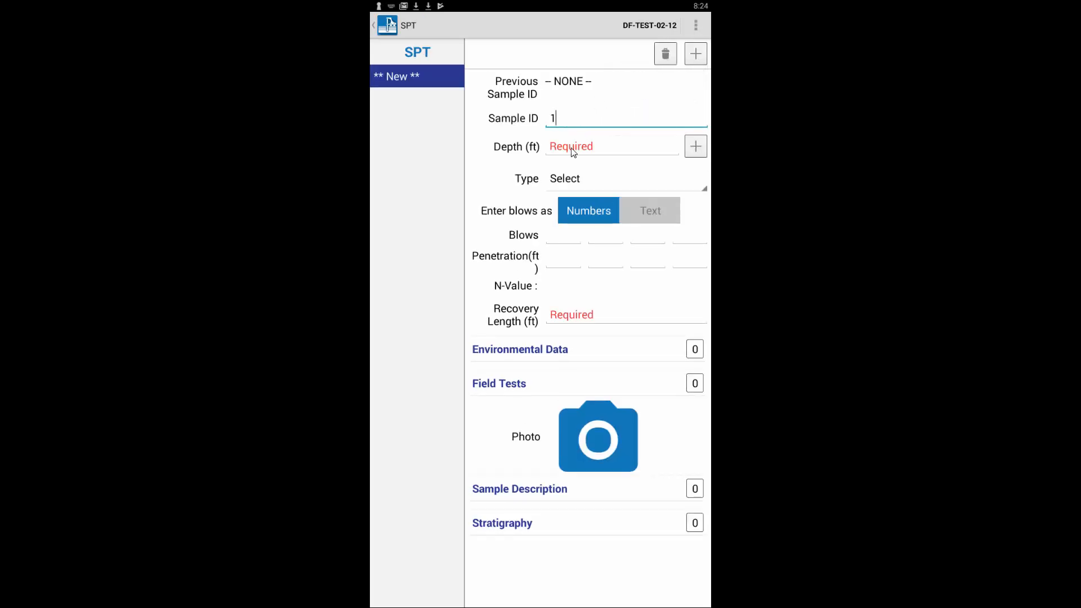
{"action": "left_click", "coordinate": [586, 148]}
{"action": "type", "text": "2.5"}
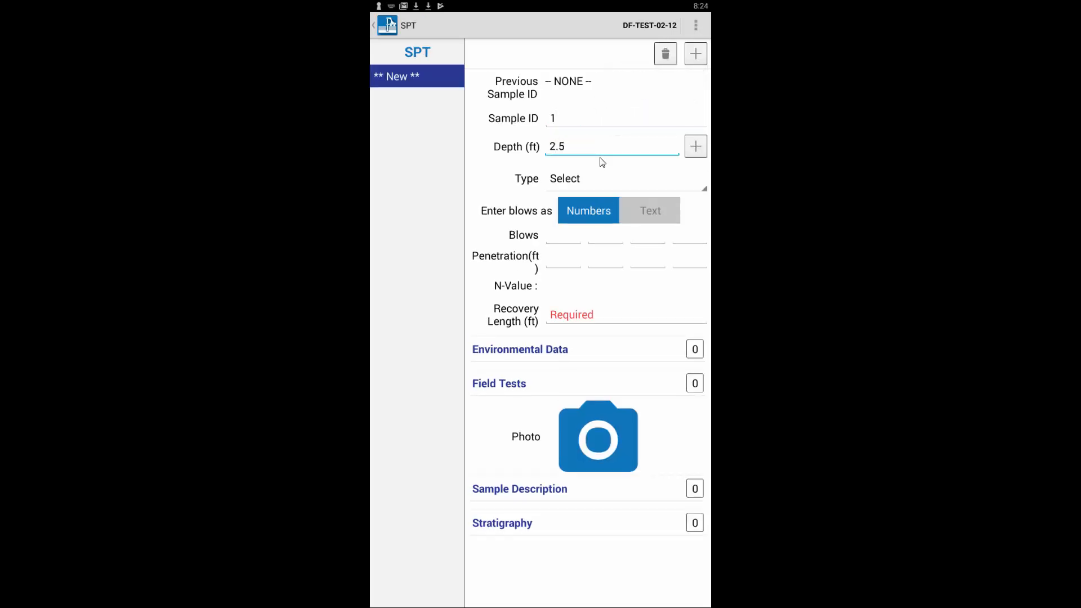
{"action": "left_click", "coordinate": [570, 188]}
{"action": "left_click", "coordinate": [570, 228]}
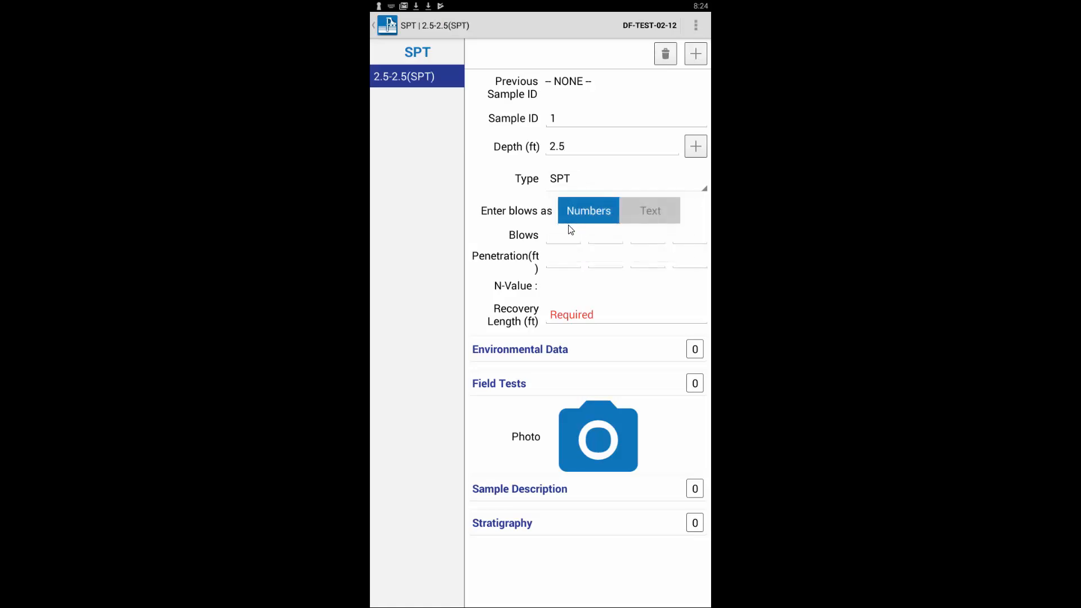
Enter blow counts 3, 6, 9 and 12 and a recovery length of 1.5 ft for the new SPT sample.
{"action": "left_click", "coordinate": [576, 237]}
{"action": "left_click", "coordinate": [610, 236]}
{"action": "type", "text": "6"}
{"action": "left_click", "coordinate": [658, 242]}
{"action": "type", "text": "9"}
{"action": "left_click", "coordinate": [702, 243]}
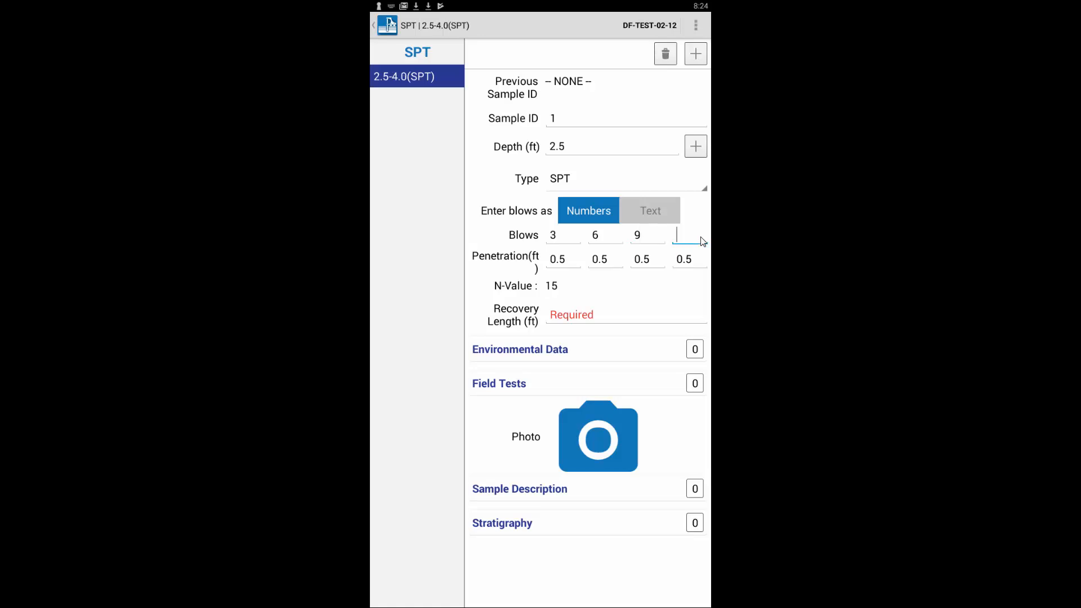
{"action": "type", "text": "12"}
{"action": "left_click", "coordinate": [589, 317]}
{"action": "type", "text": "1.5"}
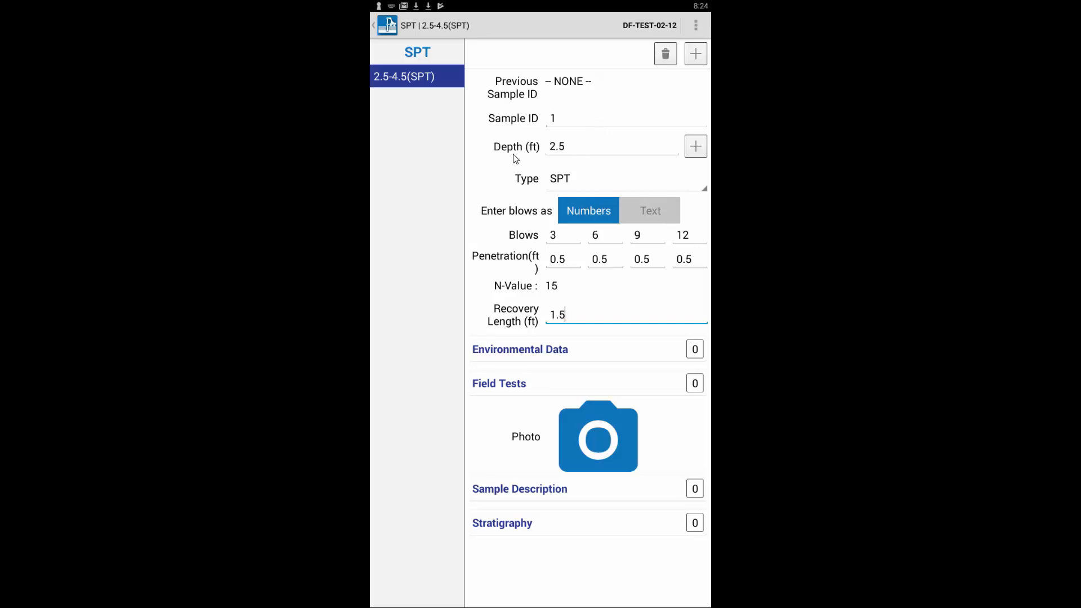
{"action": "left_click", "coordinate": [595, 148]}
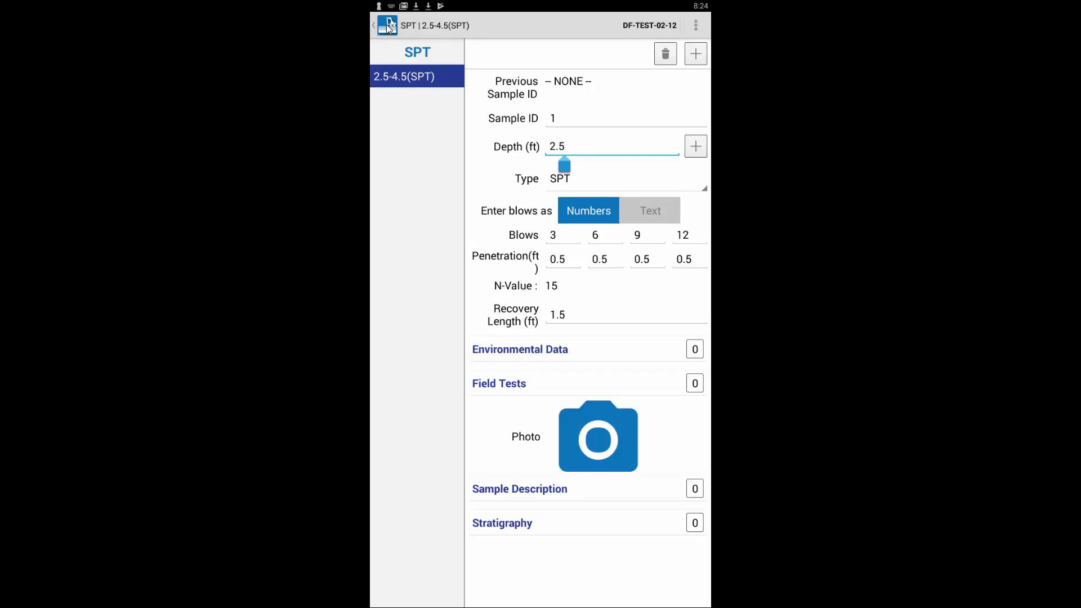
Go back to hole BH-1 and reopen its SPT soil sample to review the depth.
{"action": "key", "text": "Escape"}
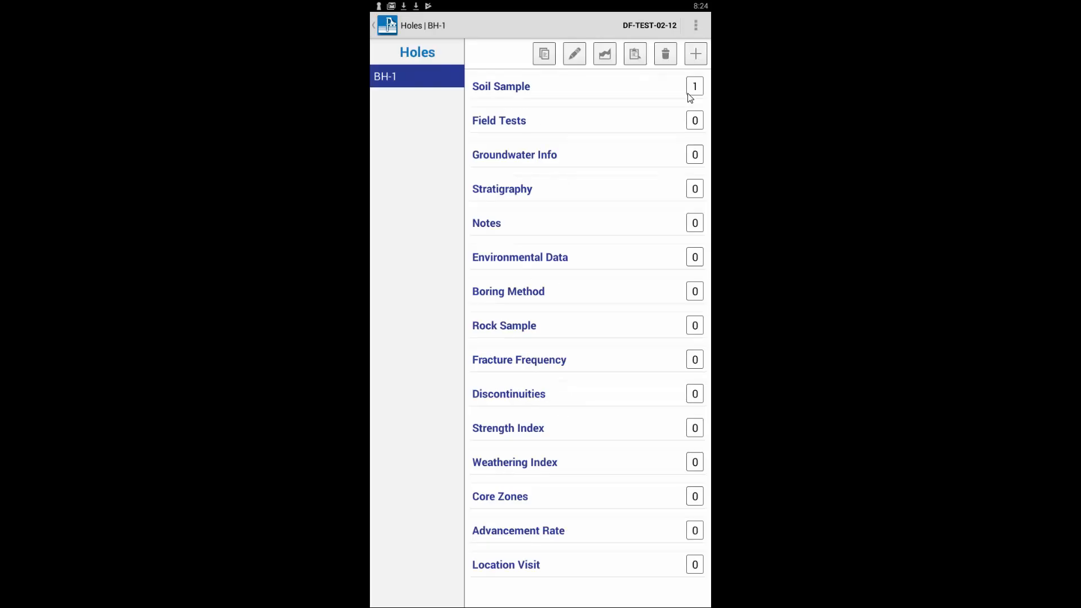
{"action": "left_click", "coordinate": [519, 91]}
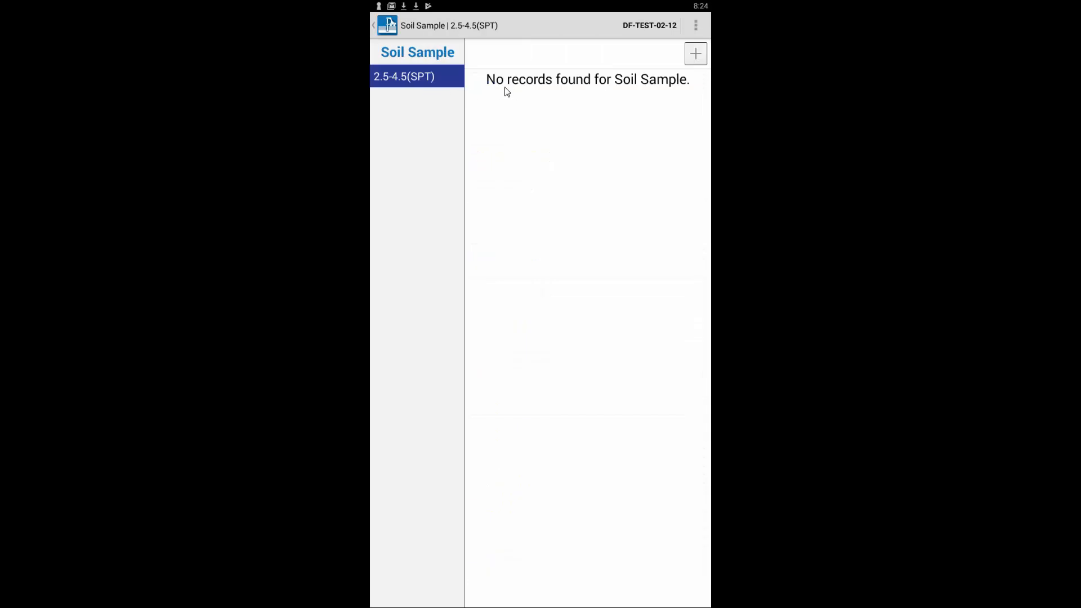
{"action": "left_click", "coordinate": [610, 147]}
{"action": "left_click", "coordinate": [556, 148]}
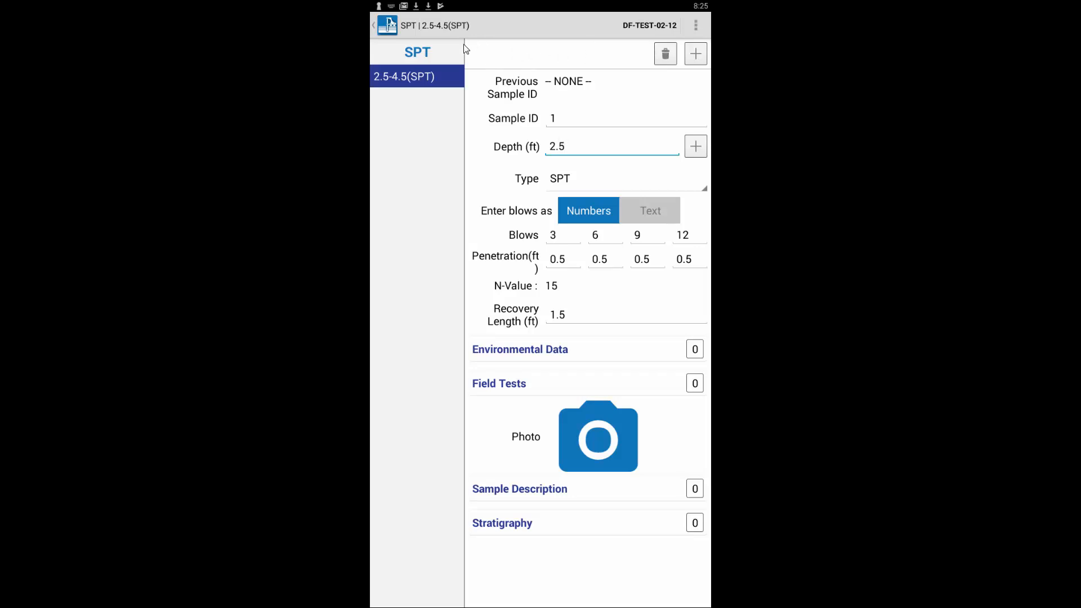
Leave the SPT sample, return to the pLog home screen and open the sync for the re-entered data.
{"action": "left_click", "coordinate": [407, 28]}
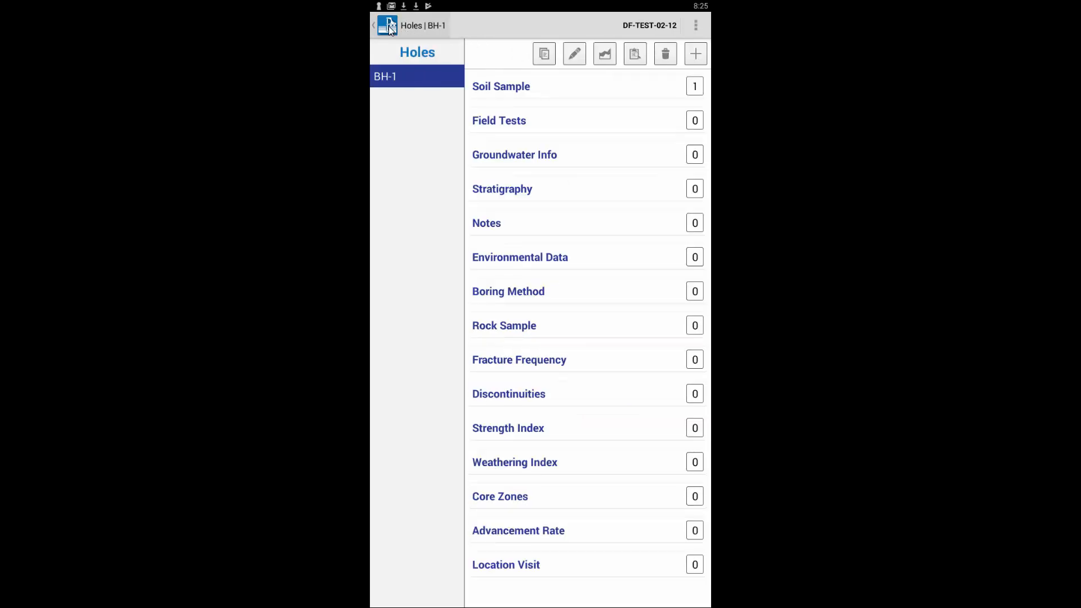
{"action": "left_click", "coordinate": [388, 26]}
{"action": "left_click", "coordinate": [391, 25]}
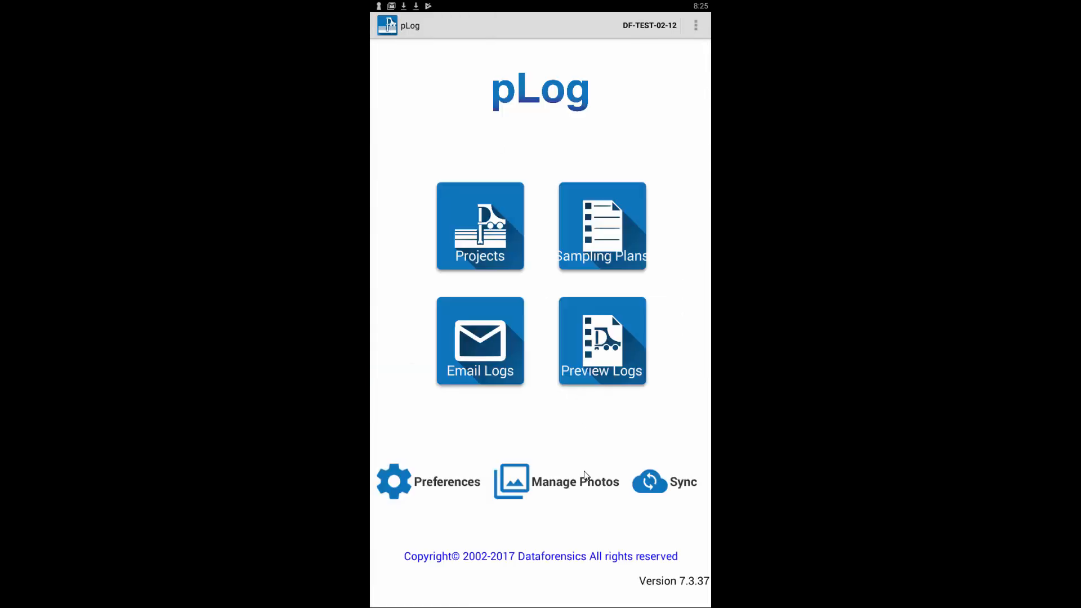
{"action": "left_click", "coordinate": [654, 480]}
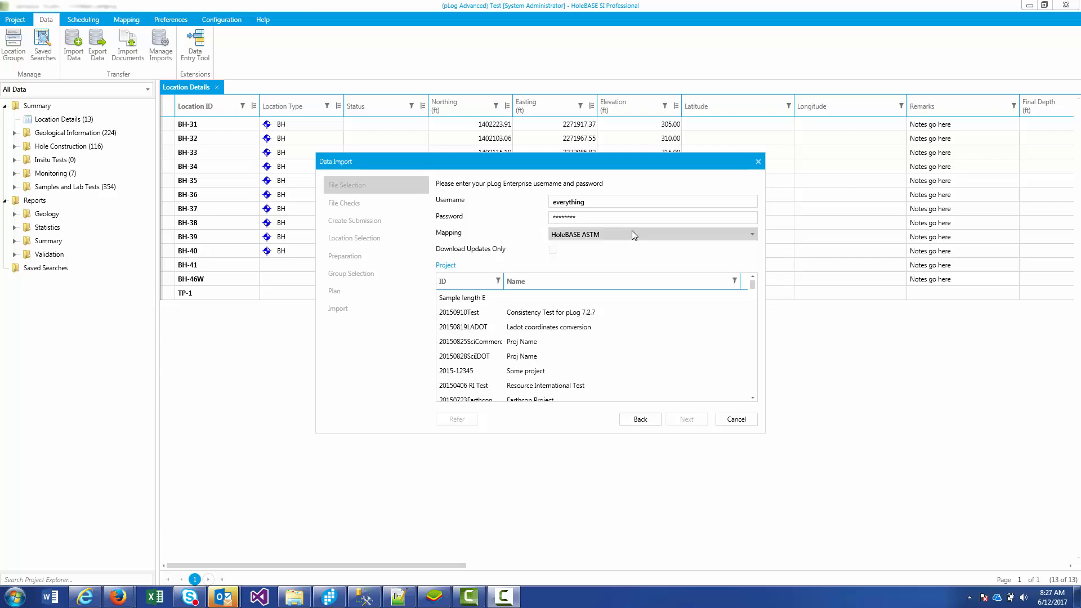
In the HoleBASE SI data import, set the mapping to HoleBASE ASTM Advanced and filter for project IDs containing "duplicate".
{"action": "left_click", "coordinate": [632, 233]}
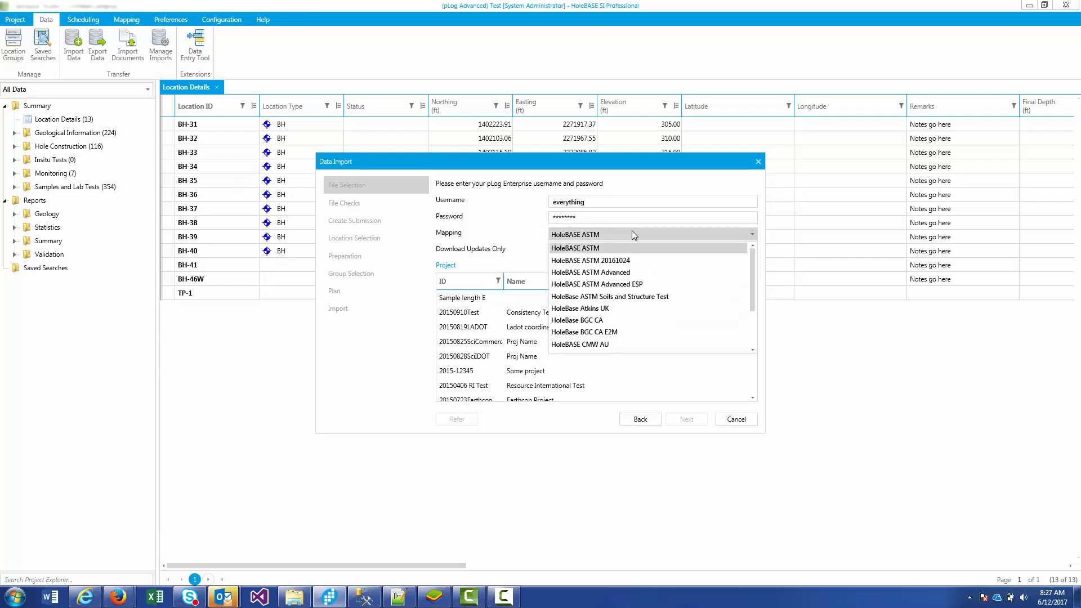
{"action": "left_click", "coordinate": [602, 275]}
{"action": "left_click", "coordinate": [498, 281]}
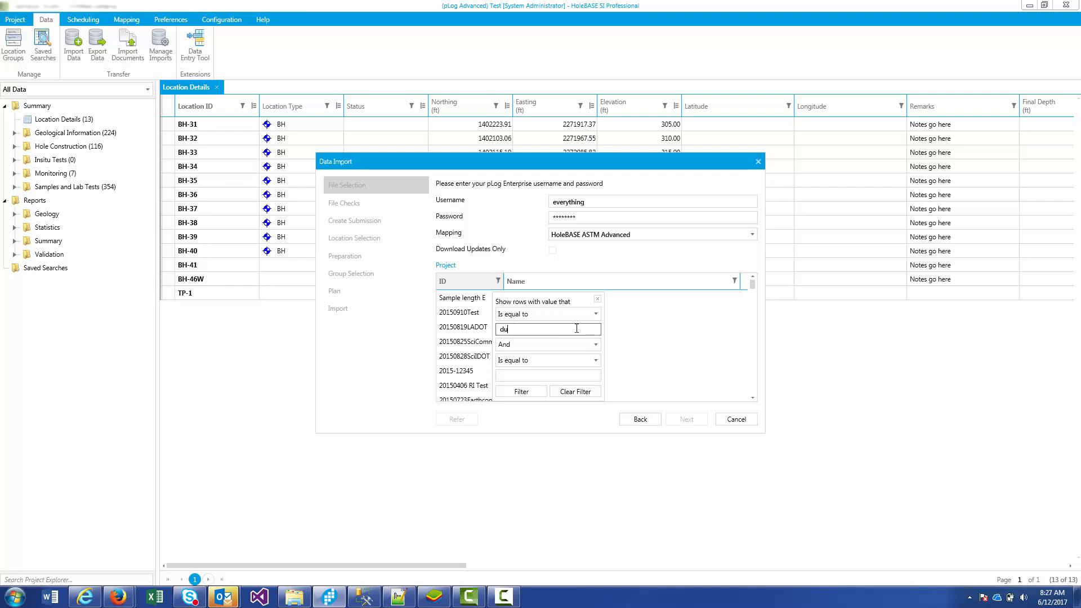
{"action": "left_click", "coordinate": [578, 311]}
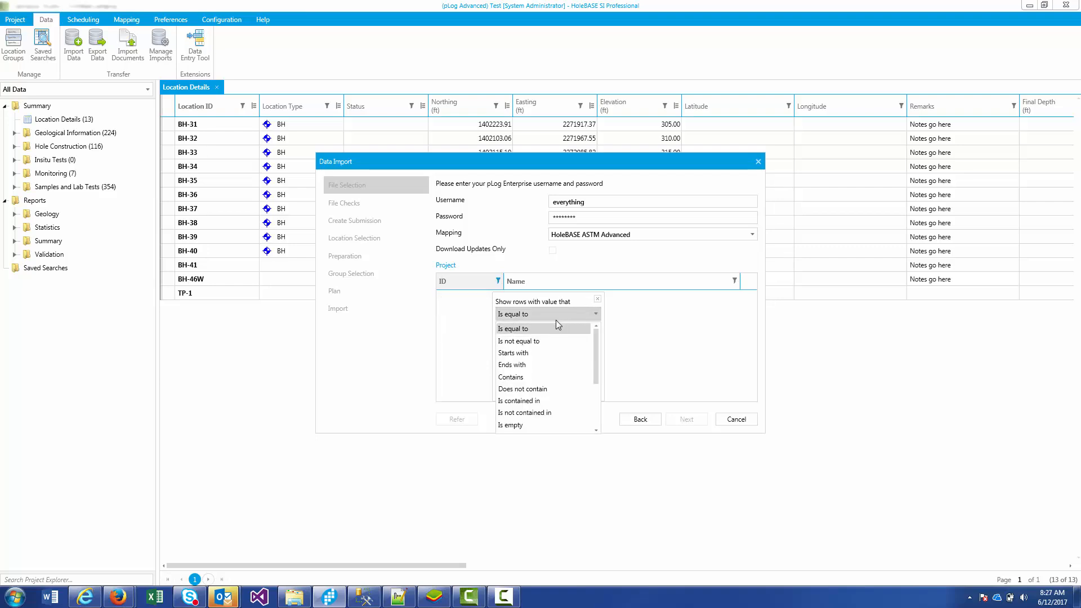
{"action": "left_click", "coordinate": [524, 377]}
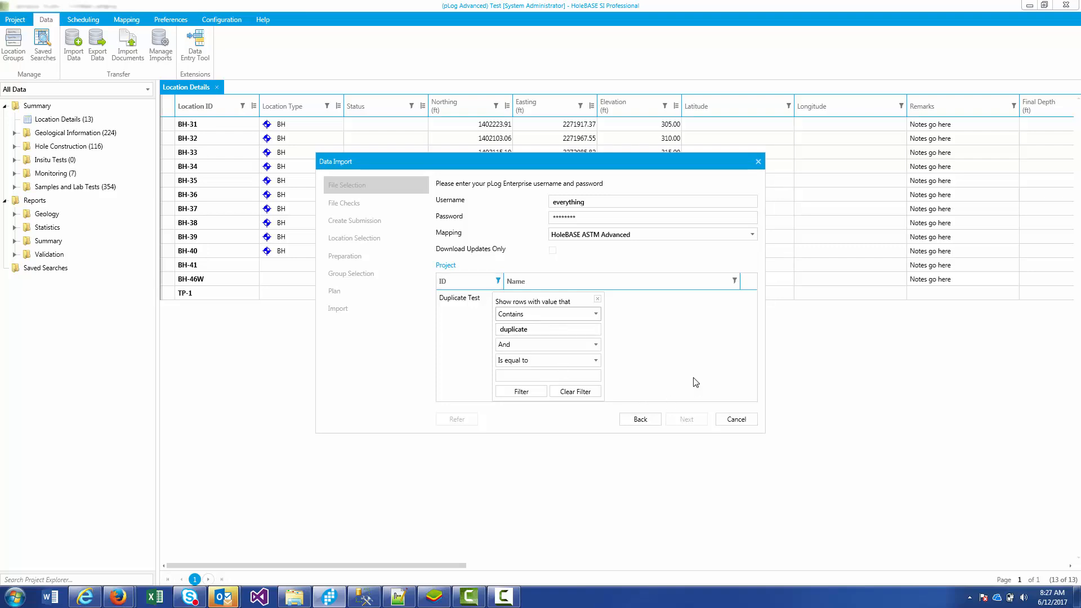
Try to import location BH-1 from the Duplicate Test project and review the full error entry at the plan stage.
{"action": "left_click", "coordinate": [473, 297]}
{"action": "left_click", "coordinate": [687, 420]}
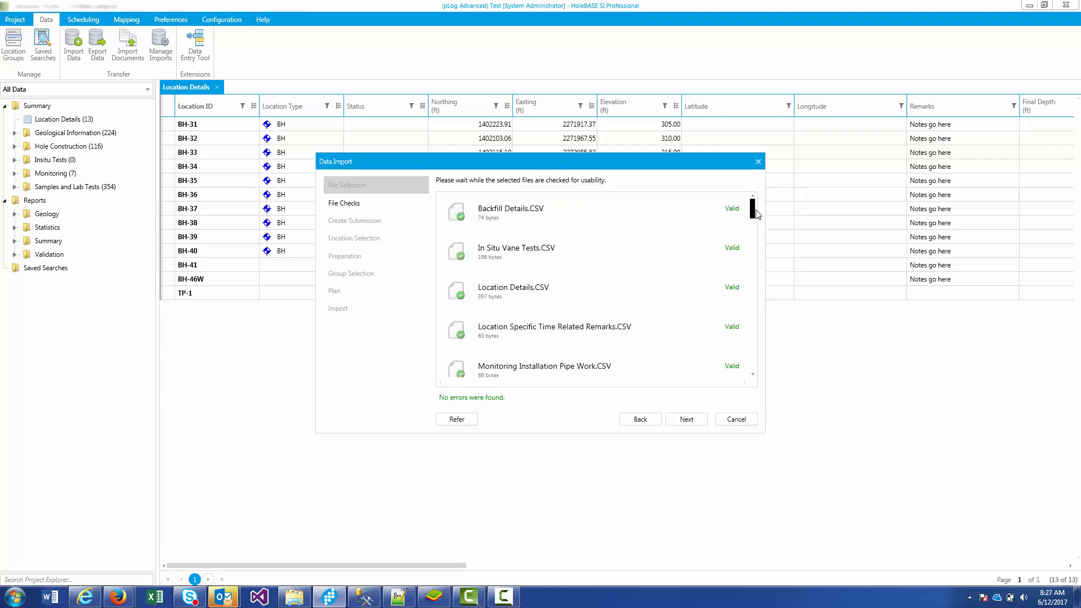
{"action": "left_click", "coordinate": [687, 419]}
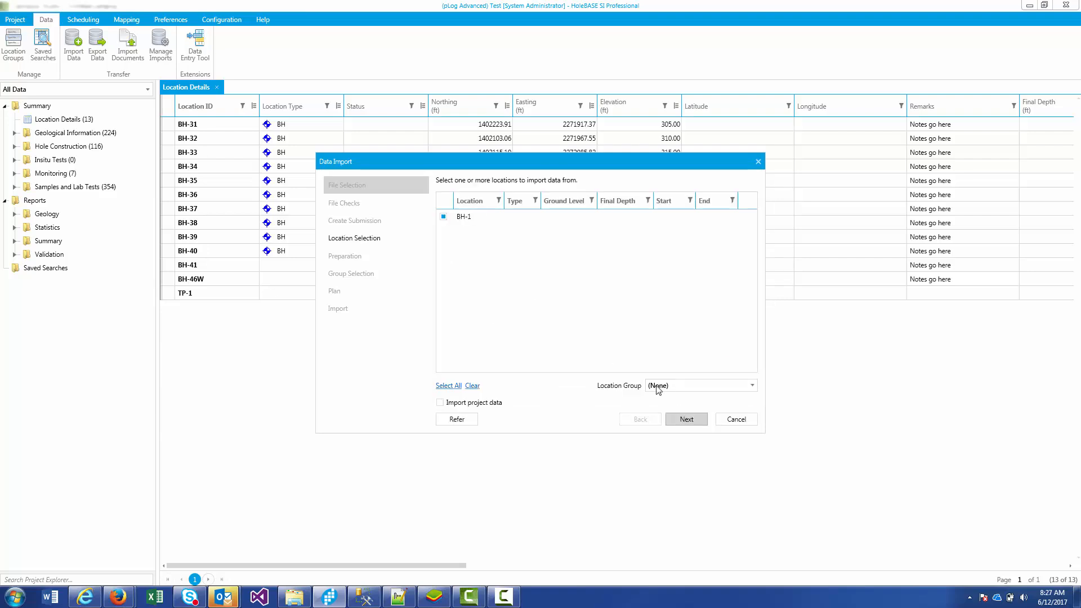
{"action": "left_click", "coordinate": [701, 421]}
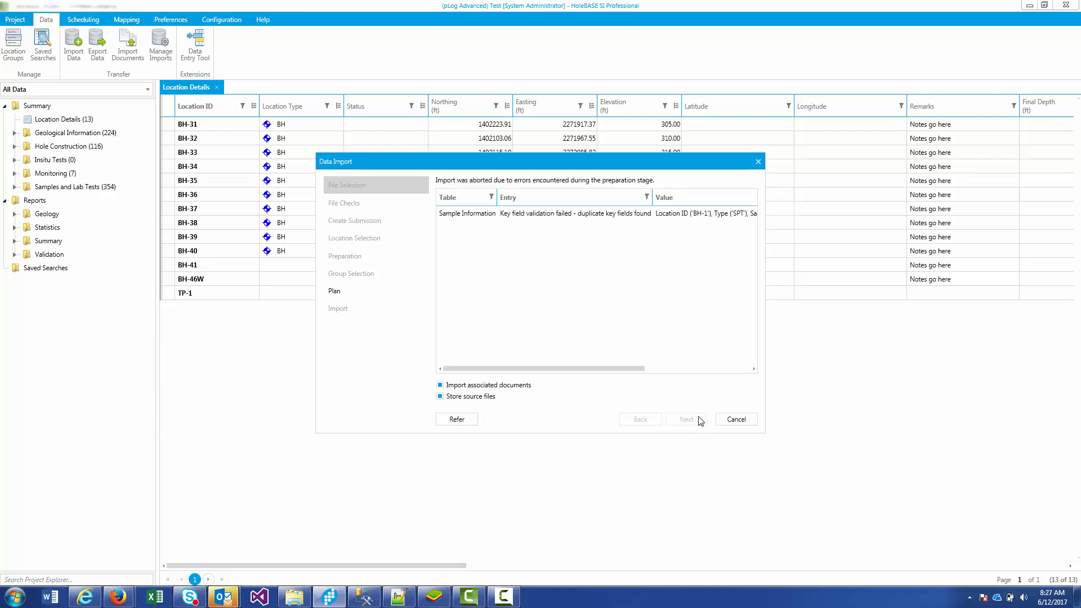
{"action": "left_click_drag", "start_coordinate": [507, 369], "coordinate": [613, 379]}
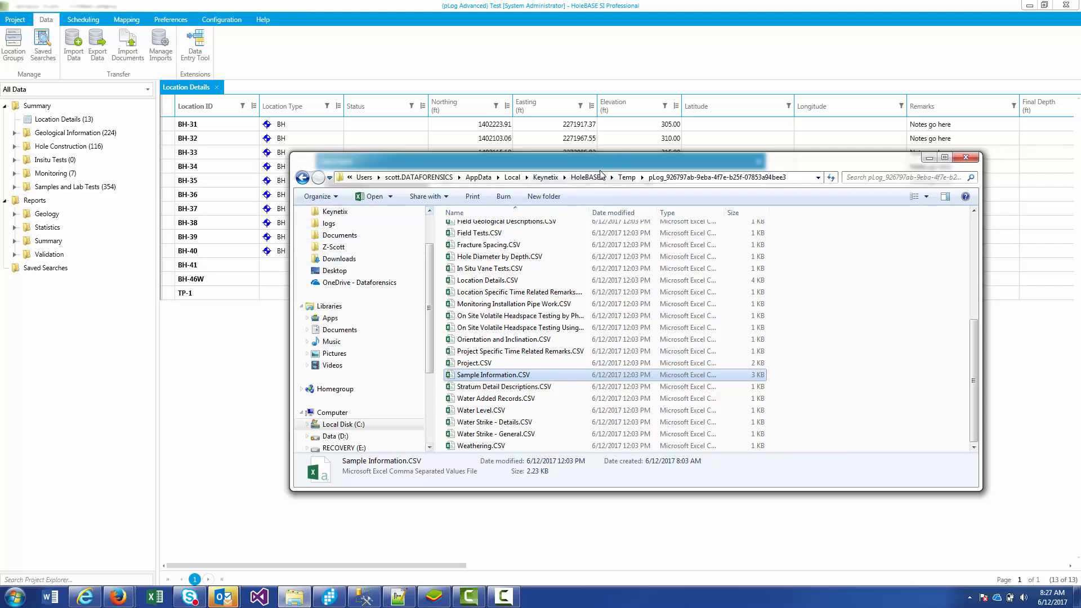
In File Explorer, go to the Temp folder under Keynetix\HoleBASESI, reviewing its full path, and open the newest pLog folder.
{"action": "left_click", "coordinate": [588, 177]}
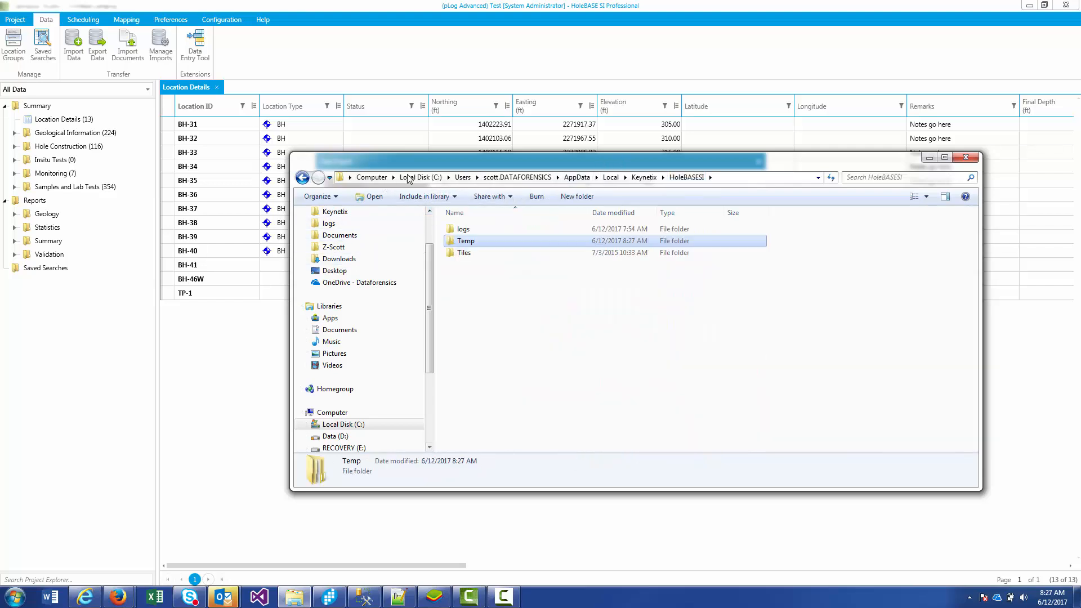
{"action": "left_click", "coordinate": [741, 177]}
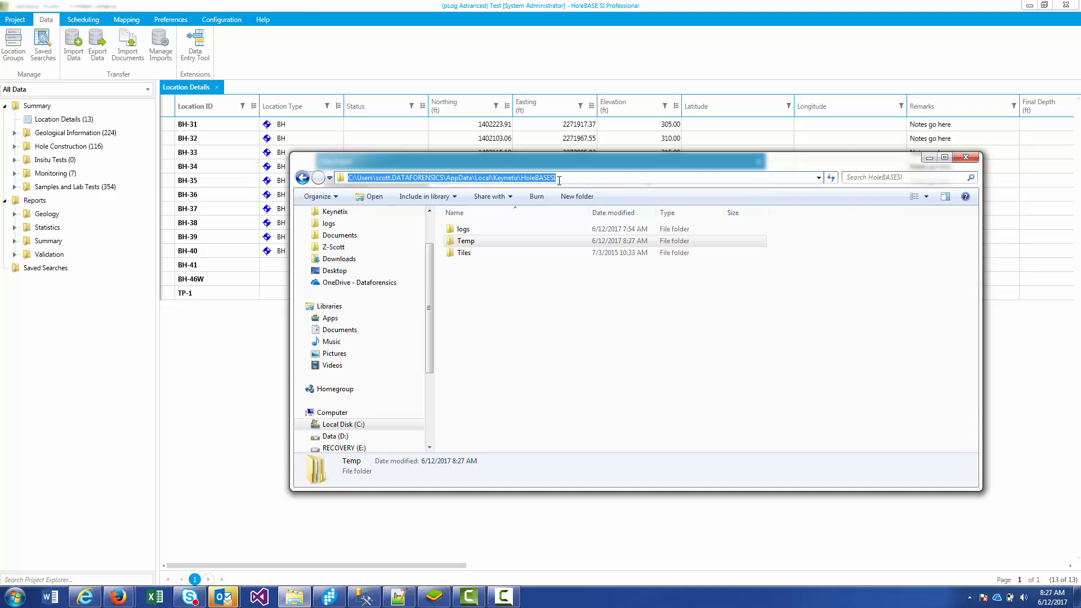
{"action": "left_click", "coordinate": [379, 178]}
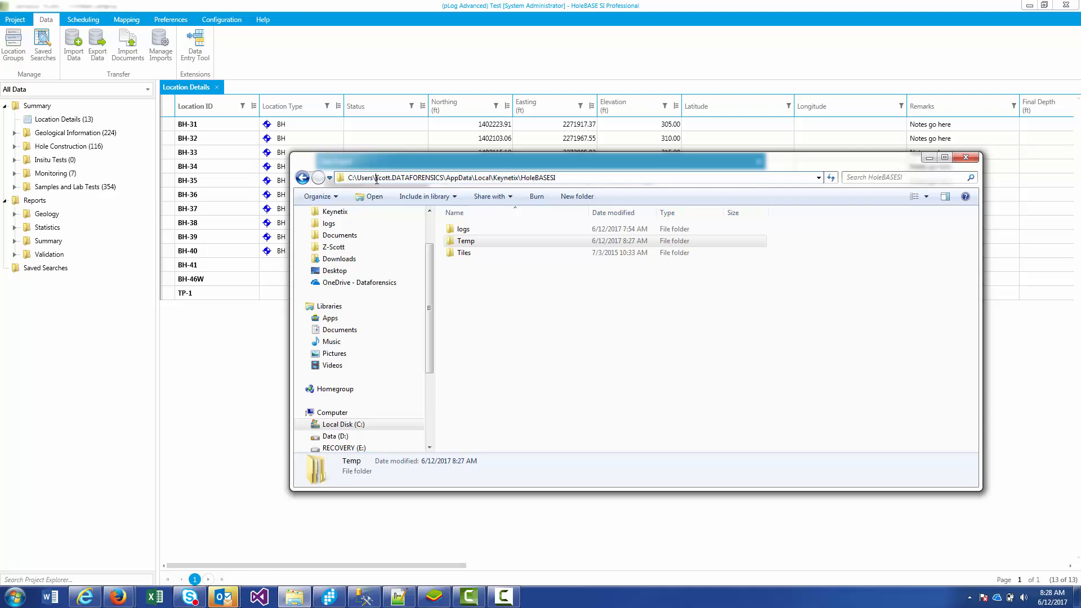
{"action": "left_click_drag", "start_coordinate": [377, 179], "coordinate": [444, 176]}
{"action": "double_click", "coordinate": [467, 241]}
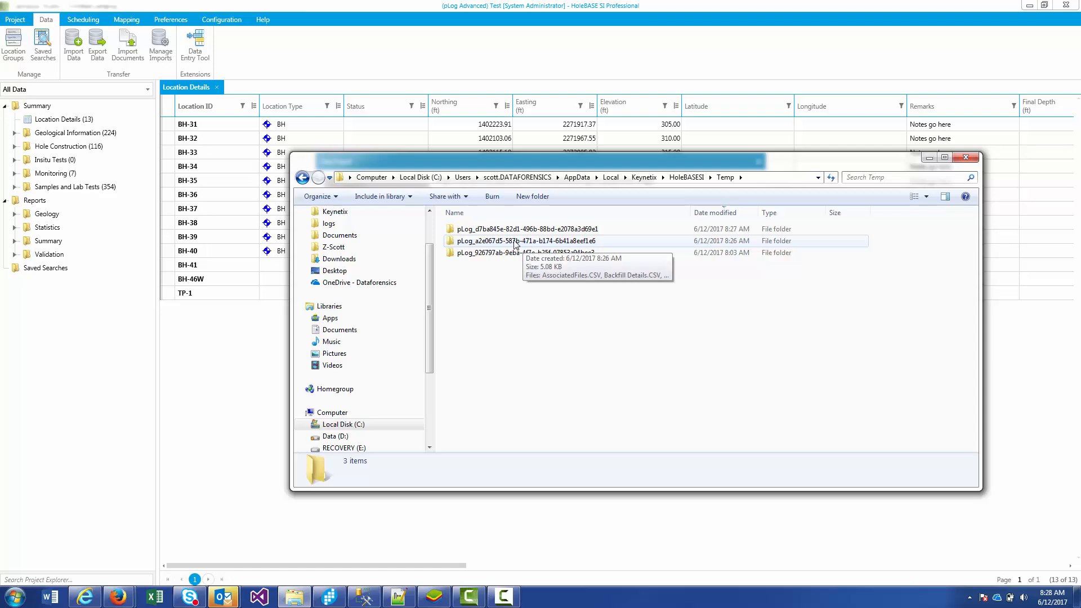
{"action": "double_click", "coordinate": [575, 235]}
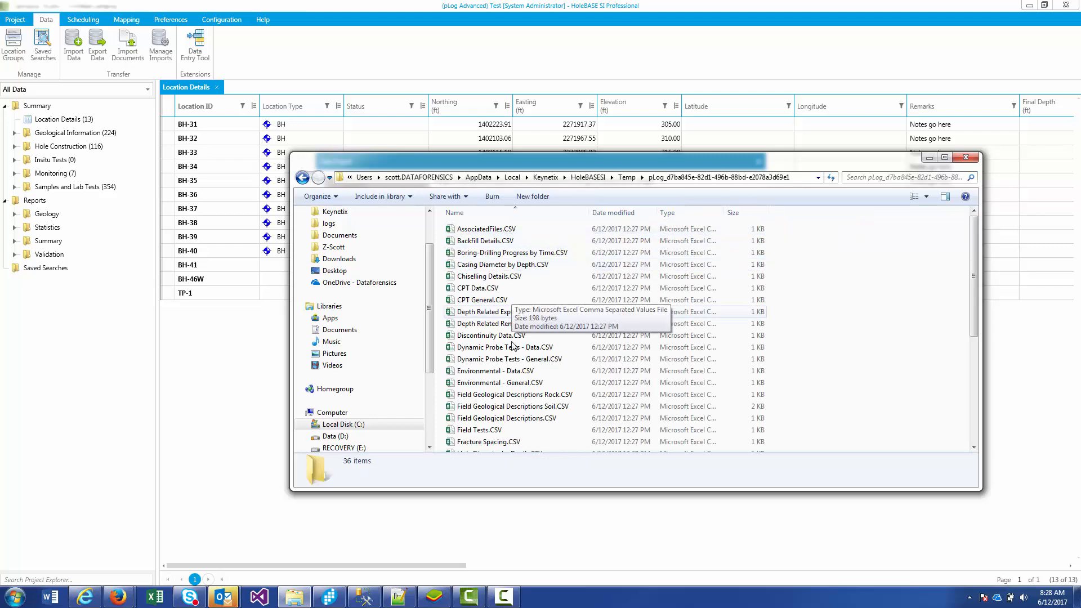
Open Sample Information.CSV in Notepad++ and compare the two BH-1 SPT rows, highlighting the one with blows 3, 6, 9, 12.
{"action": "scroll", "coordinate": [501, 355], "scroll_direction": "down", "scroll_amount": 6}
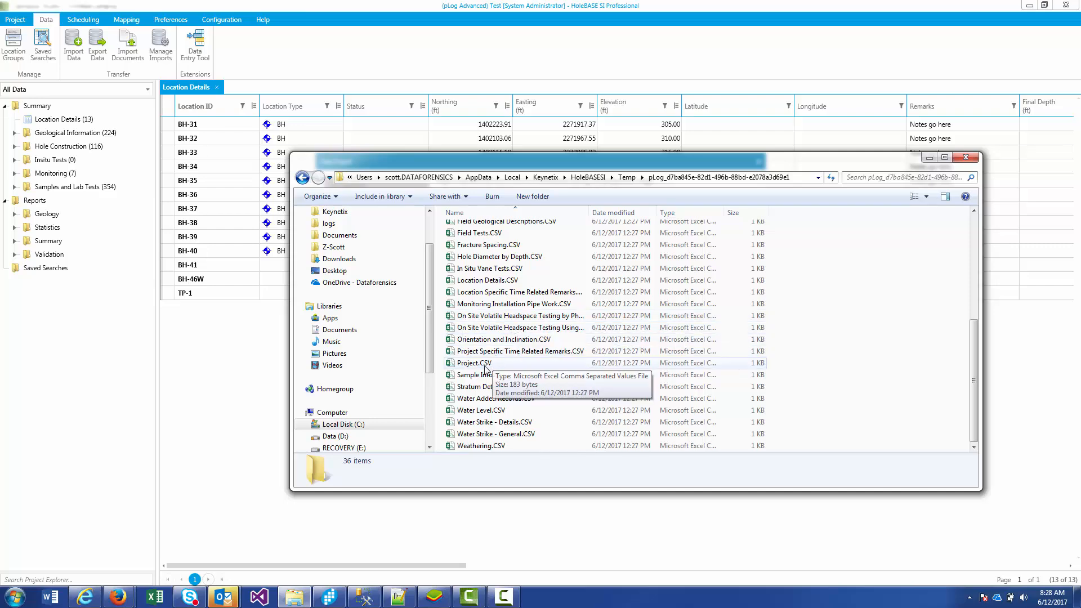
{"action": "left_click", "coordinate": [482, 375]}
{"action": "right_click", "coordinate": [480, 374]}
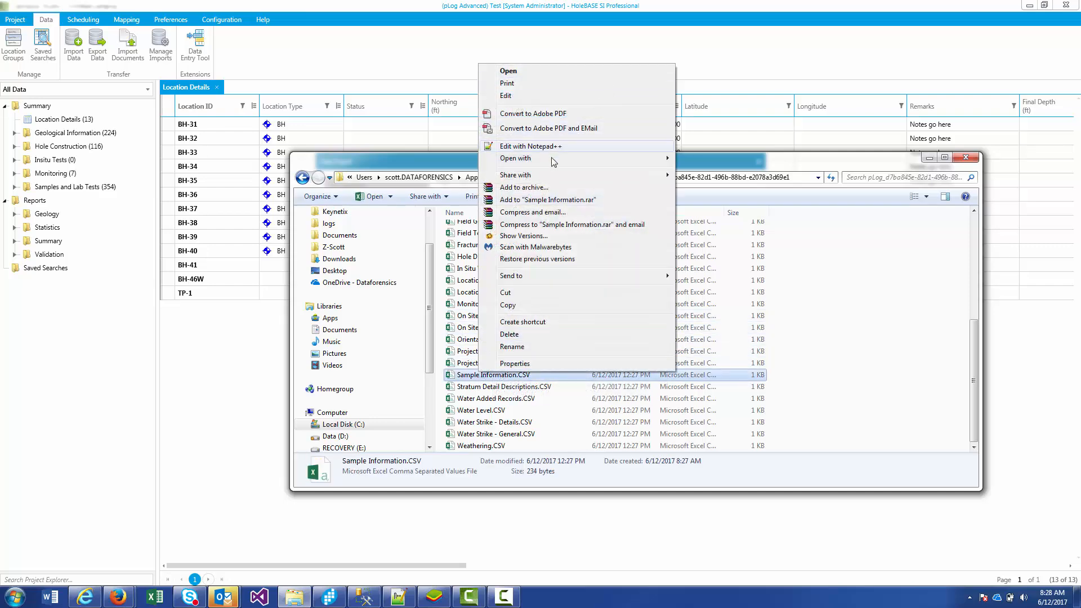
{"action": "left_click", "coordinate": [532, 146]}
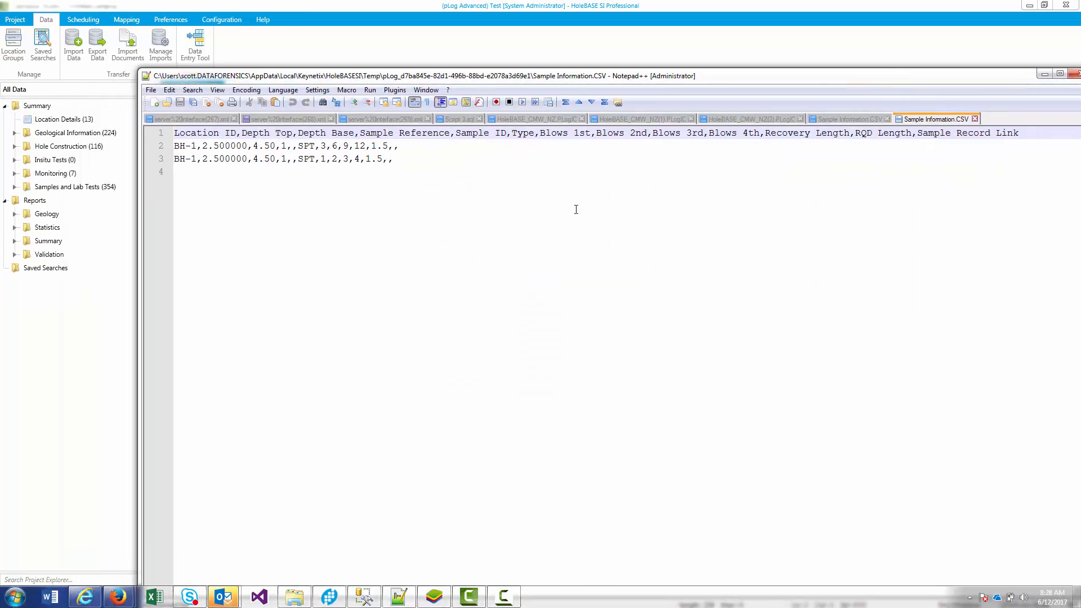
{"action": "left_click", "coordinate": [454, 155]}
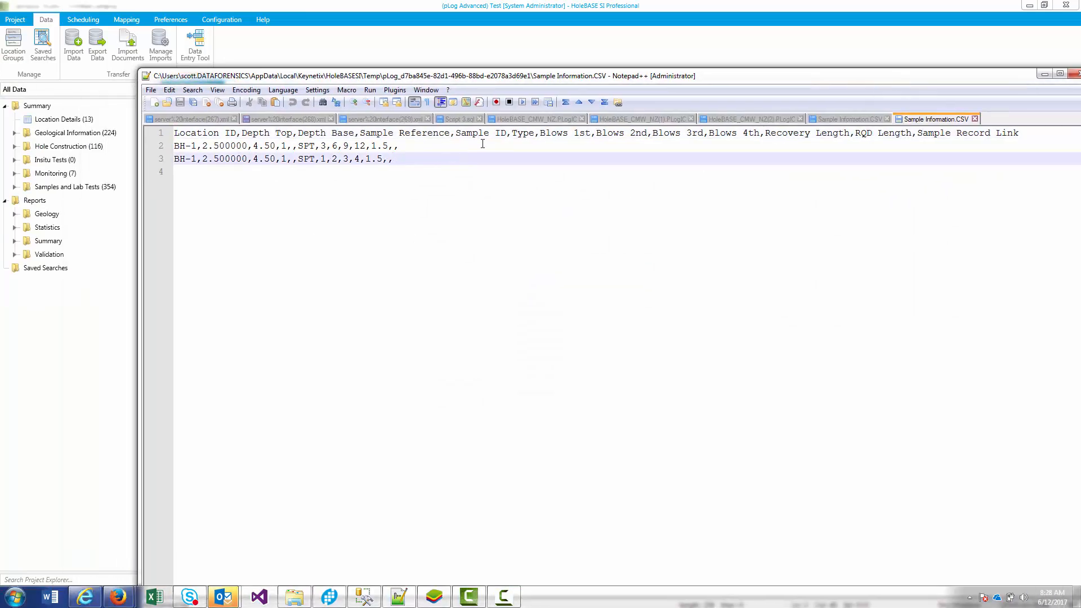
{"action": "left_click", "coordinate": [483, 144]}
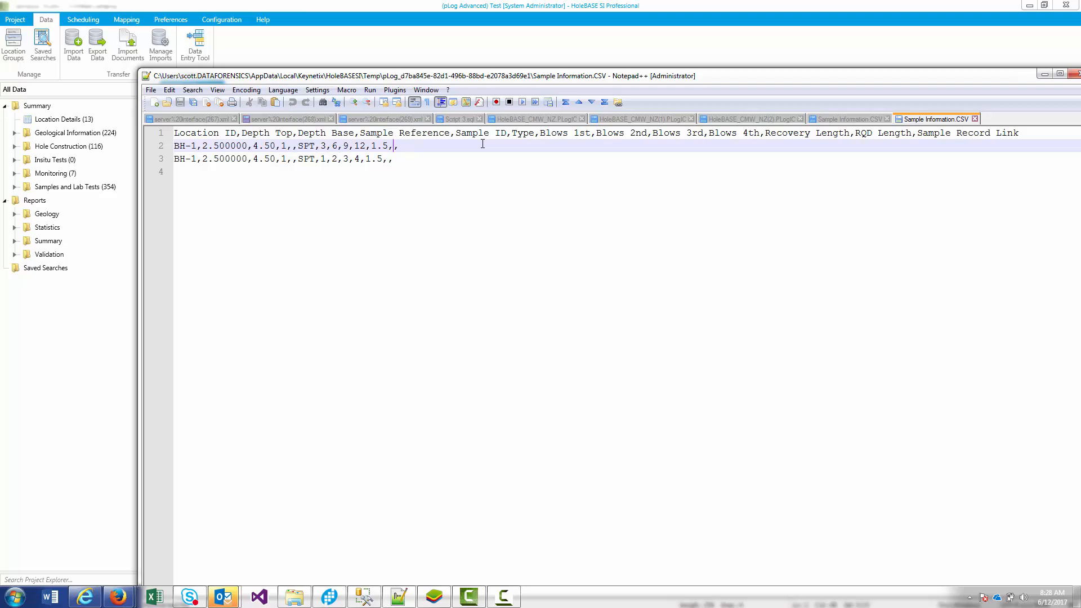
{"action": "key", "text": "shift+Home"}
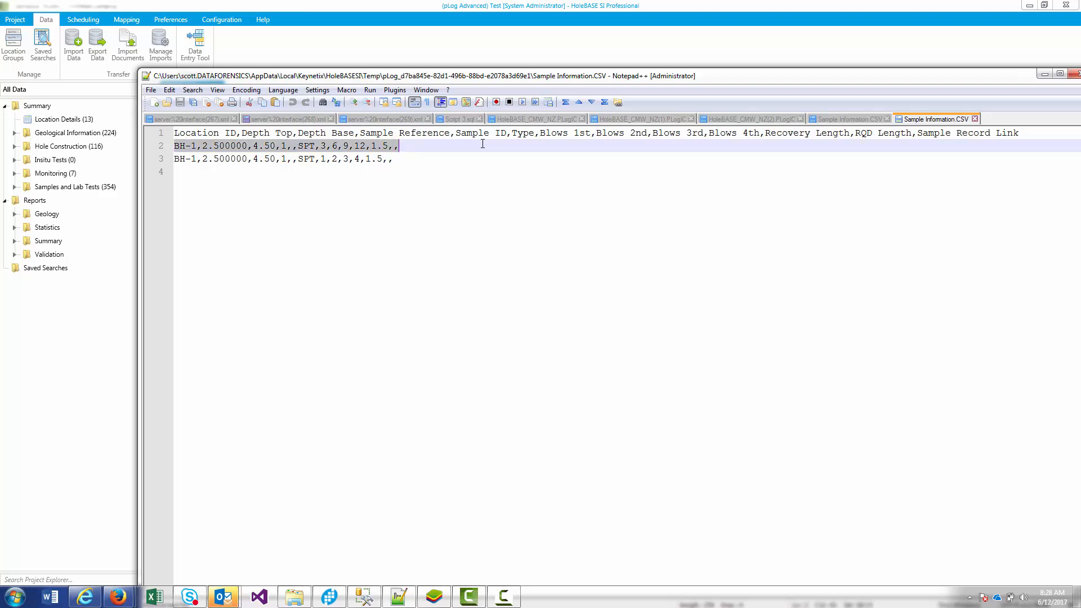
Delete the BH-1 SPT row with blows 1, 2, 3, 4, save the CSV file and minimize Notepad++.
{"action": "key", "text": "Down"}
{"action": "key", "text": "End"}
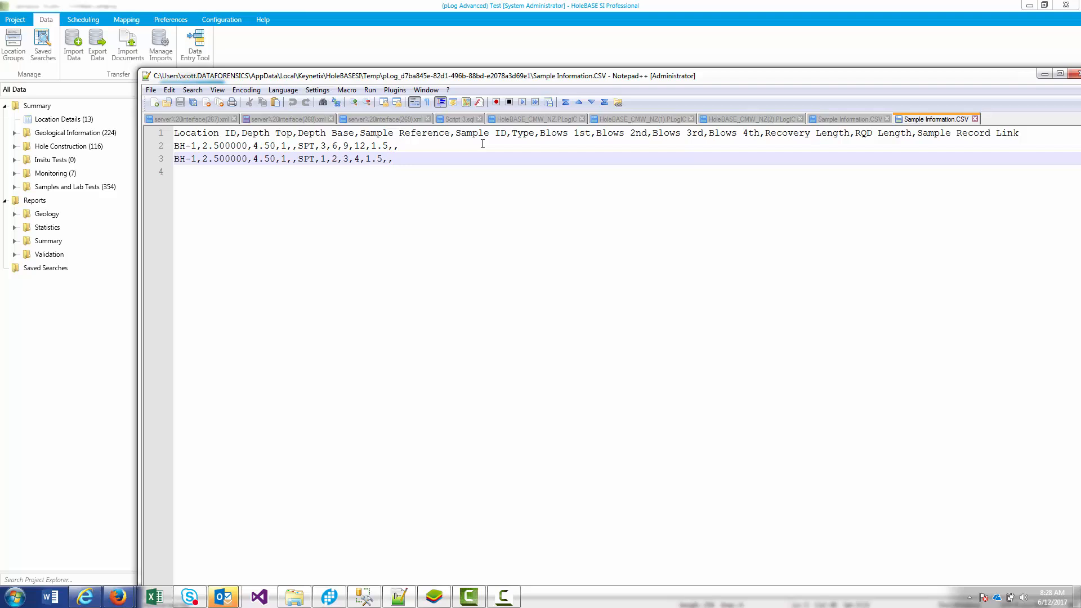
{"action": "key", "text": "shift+End"}
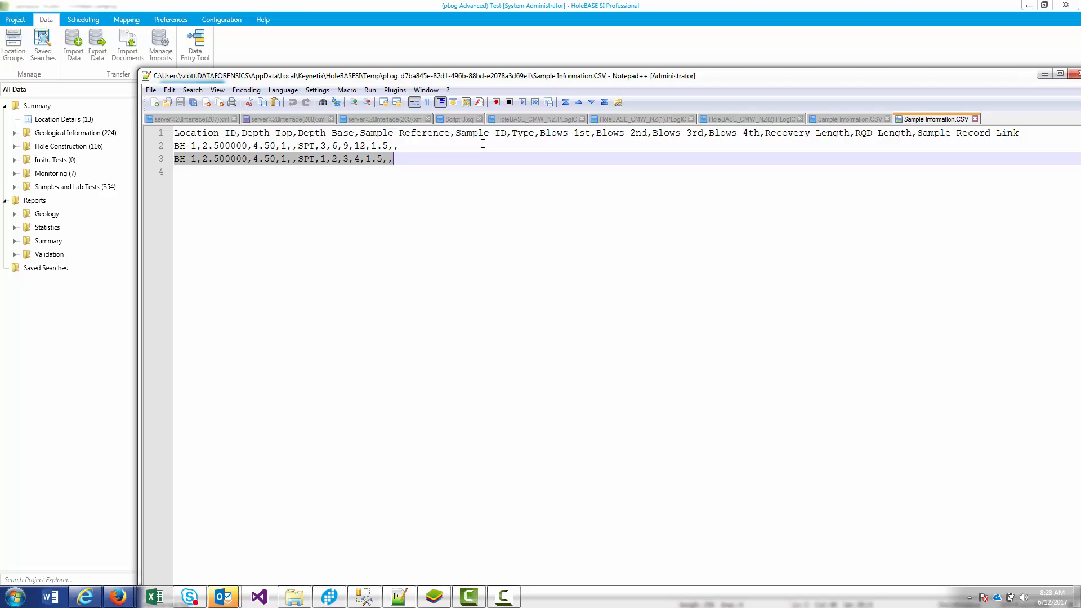
{"action": "key", "text": "BackSpace"}
{"action": "key", "text": "BackSpace"}
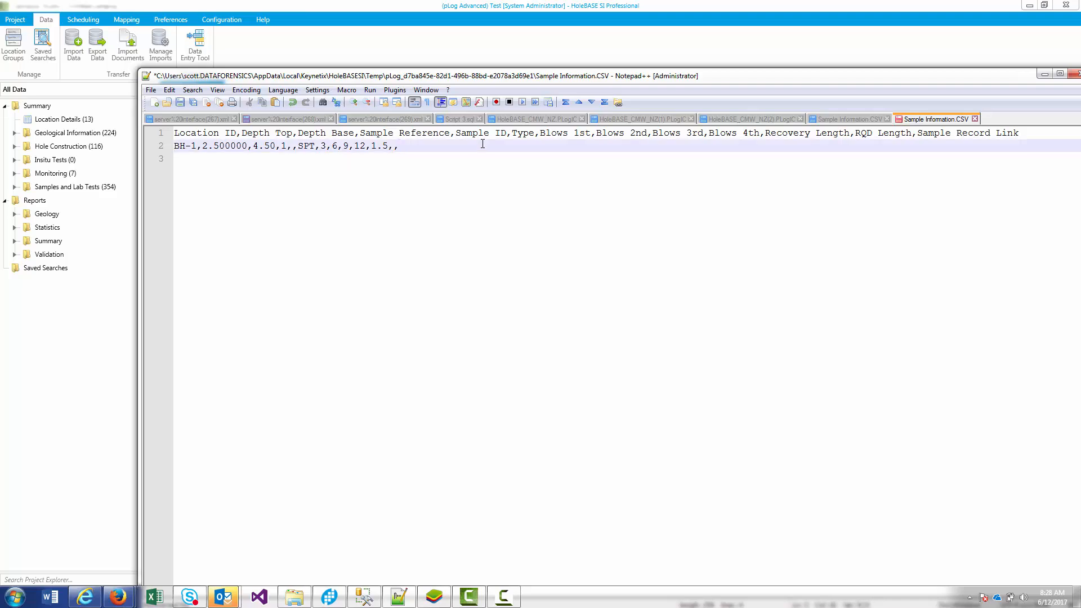
{"action": "key", "text": "ctrl+s"}
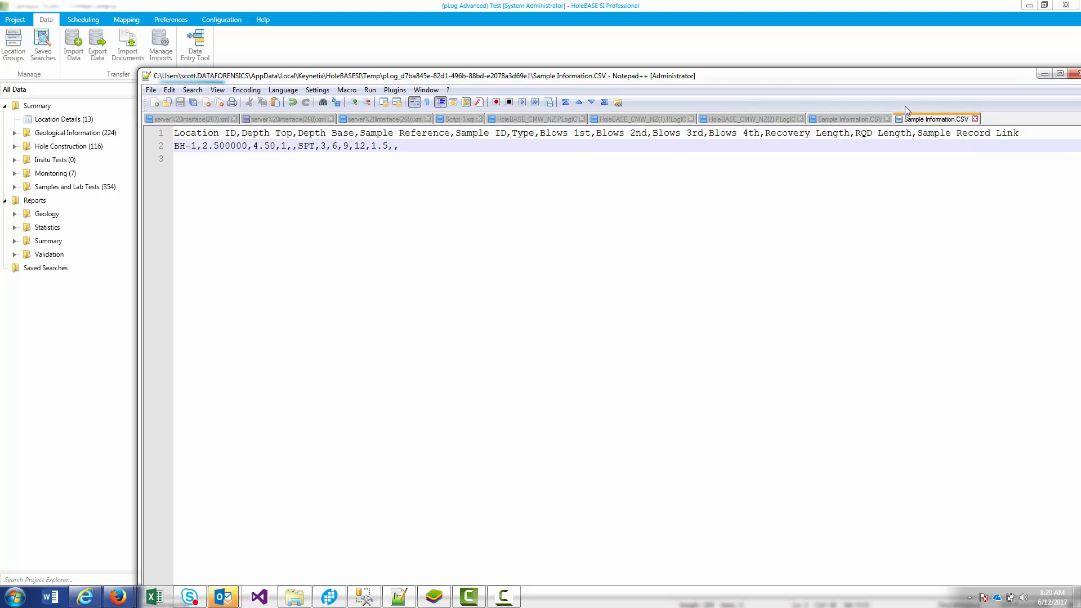
{"action": "left_click", "coordinate": [1043, 74]}
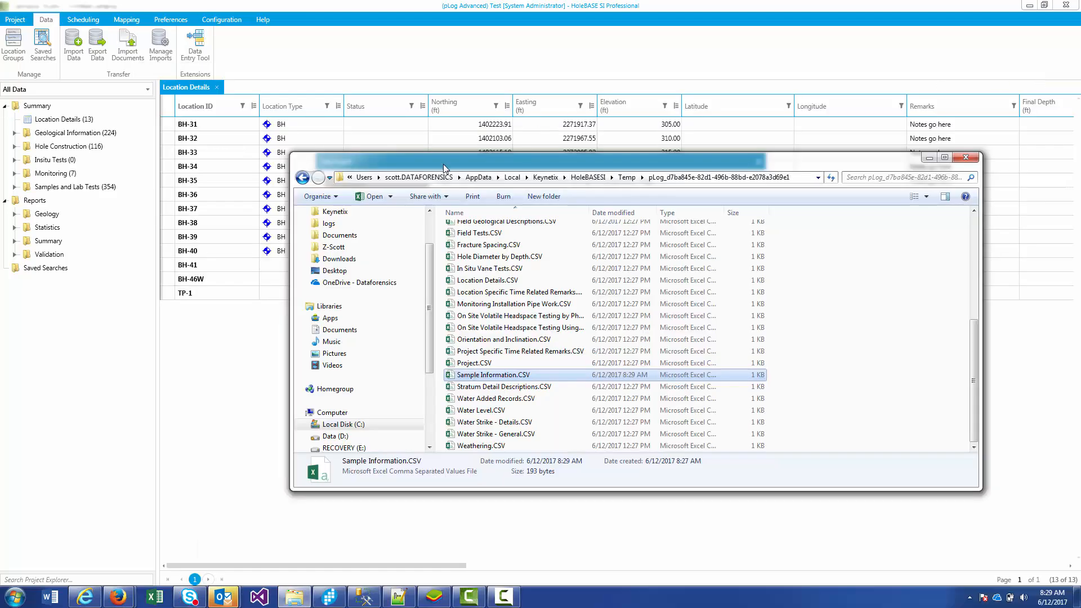
Cancel the aborted import in HoleBASE SI and start a new data import with CSV file format and Default mapping.
{"action": "left_click", "coordinate": [344, 53]}
{"action": "left_click", "coordinate": [741, 416]}
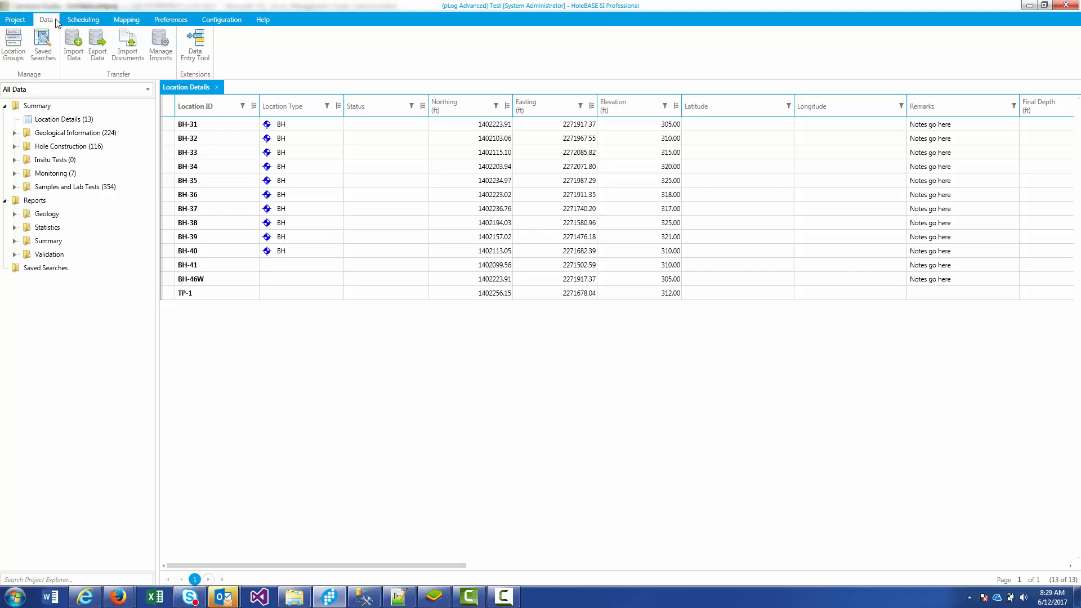
{"action": "left_click", "coordinate": [73, 45]}
{"action": "left_click", "coordinate": [562, 194]}
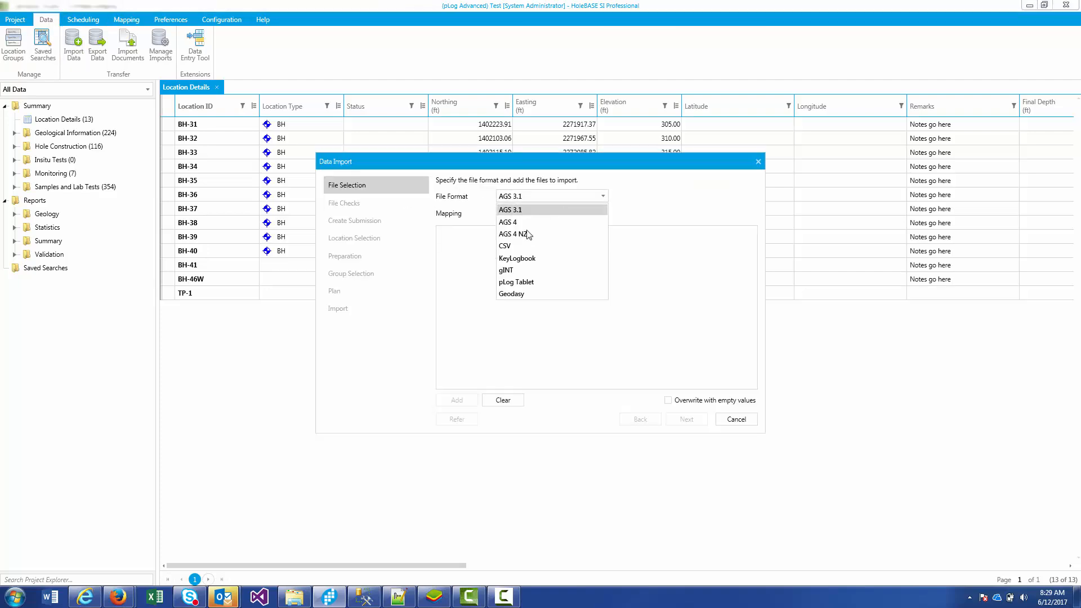
{"action": "left_click", "coordinate": [543, 246]}
{"action": "left_click", "coordinate": [558, 215]}
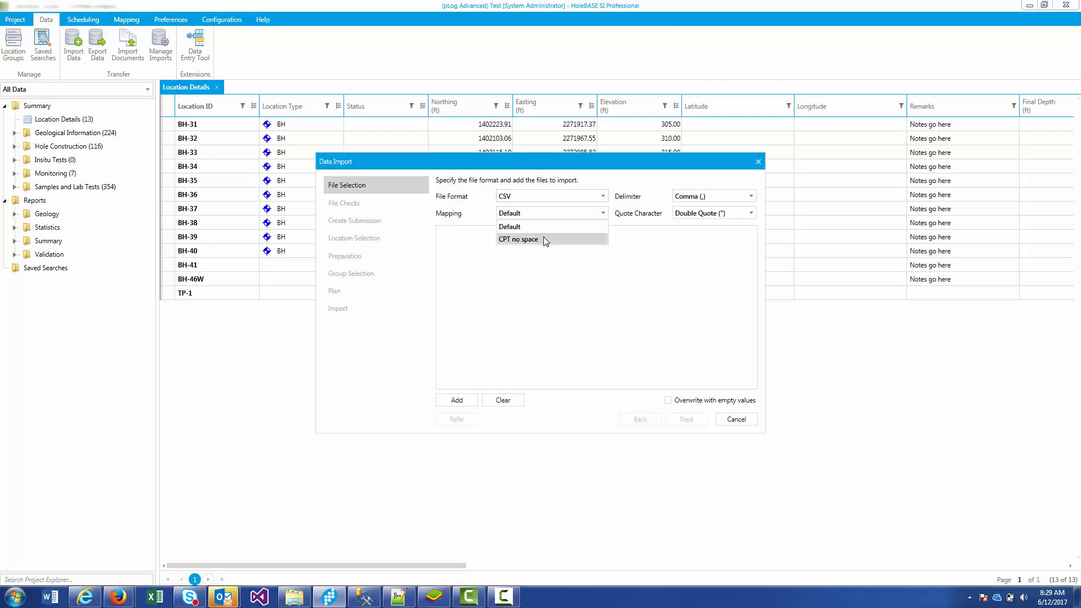
{"action": "left_click", "coordinate": [542, 226]}
Browse for import files in the Temp folder under Keynetix\HoleBASESI and open the newest pLog folder.
{"action": "left_click", "coordinate": [457, 400]}
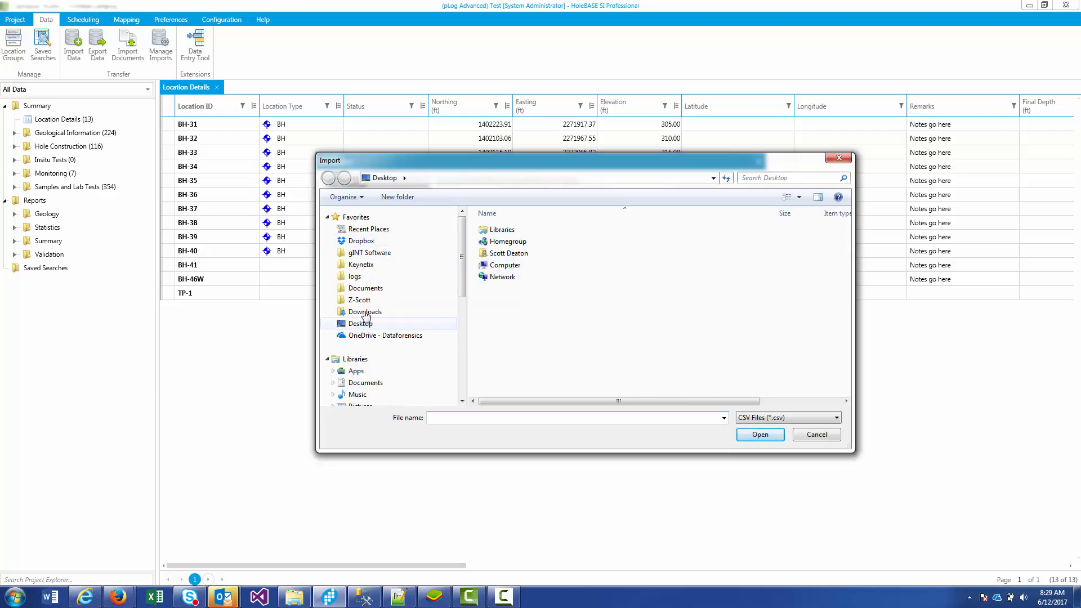
{"action": "left_click", "coordinate": [361, 278]}
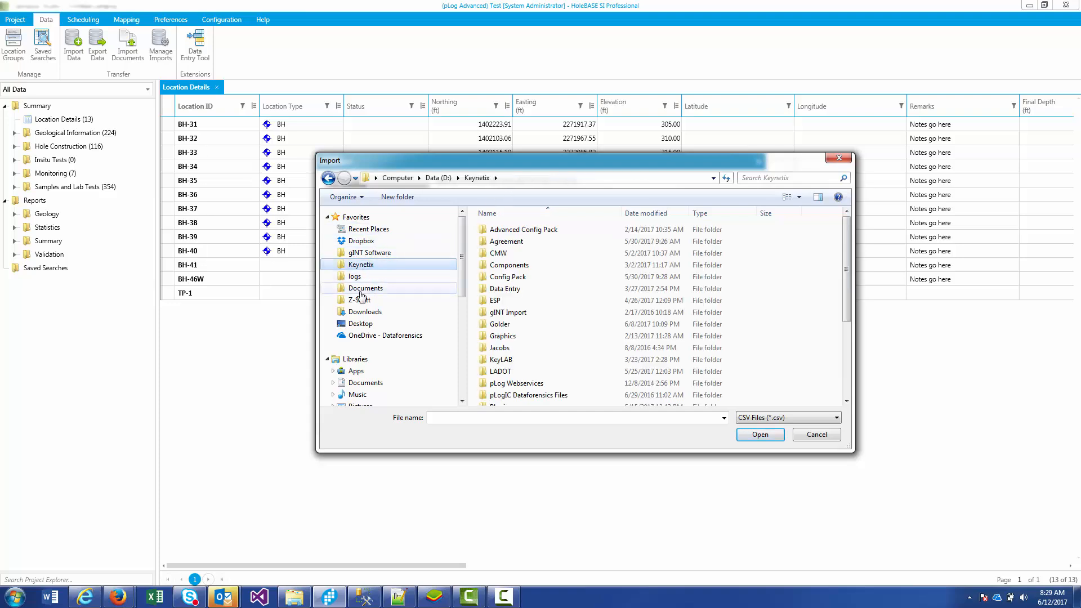
{"action": "left_click", "coordinate": [355, 276]}
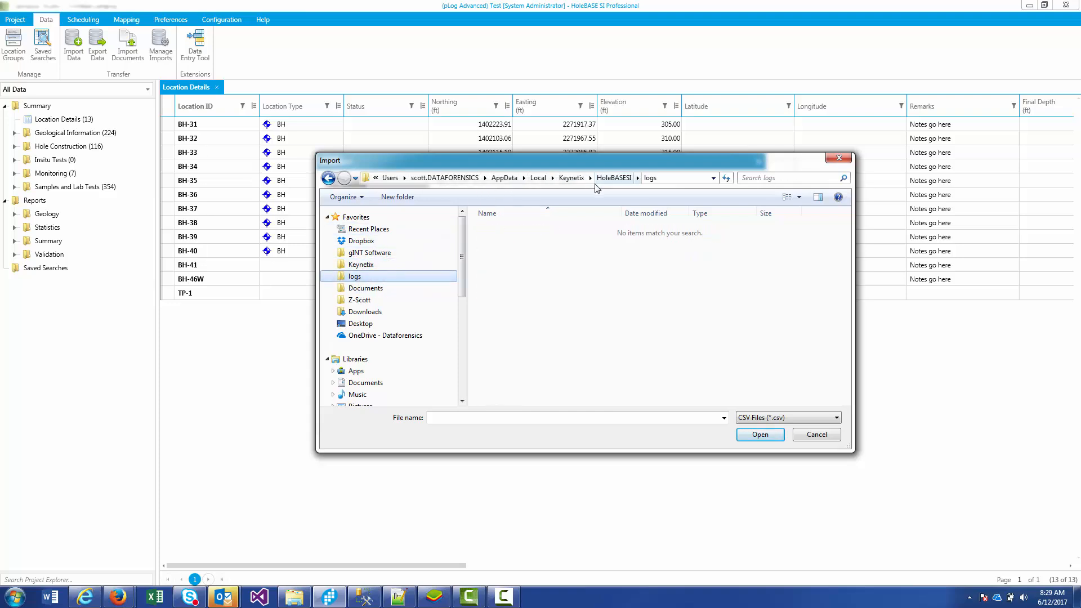
{"action": "left_click", "coordinate": [613, 178]}
{"action": "double_click", "coordinate": [499, 241]}
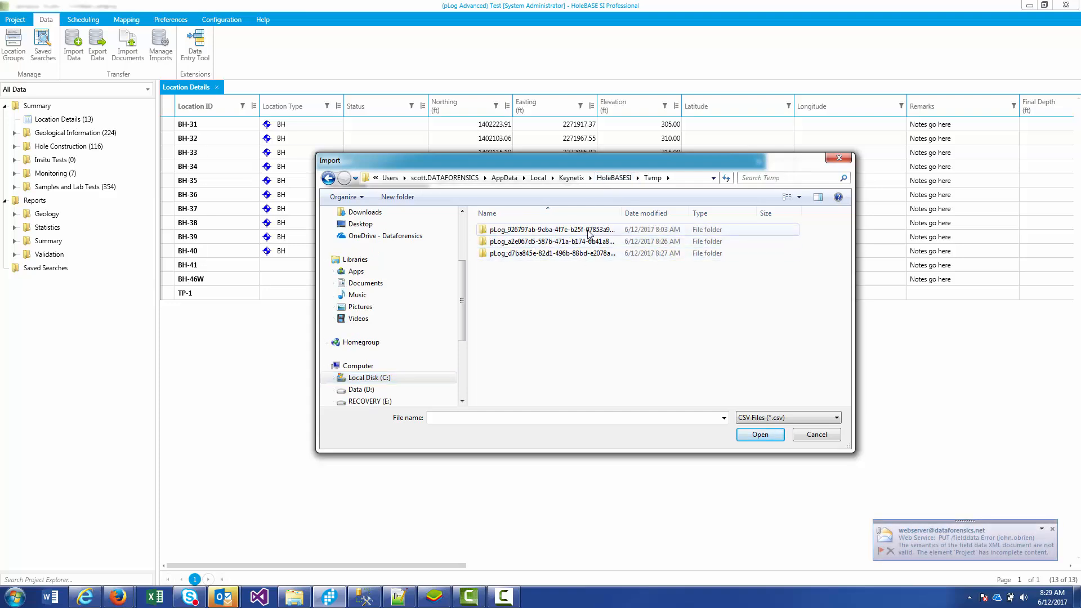
{"action": "double_click", "coordinate": [546, 257]}
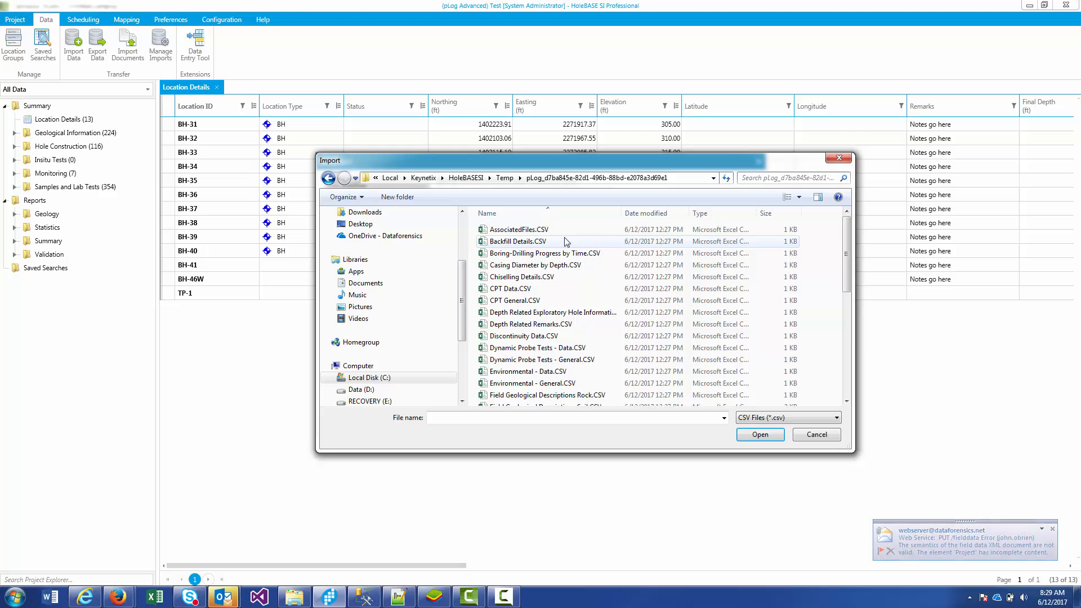
Add all the CSV files in the pLog folder to the data import.
{"action": "left_click", "coordinate": [592, 244]}
{"action": "key", "text": "ctrl+a"}
{"action": "left_click", "coordinate": [758, 435]}
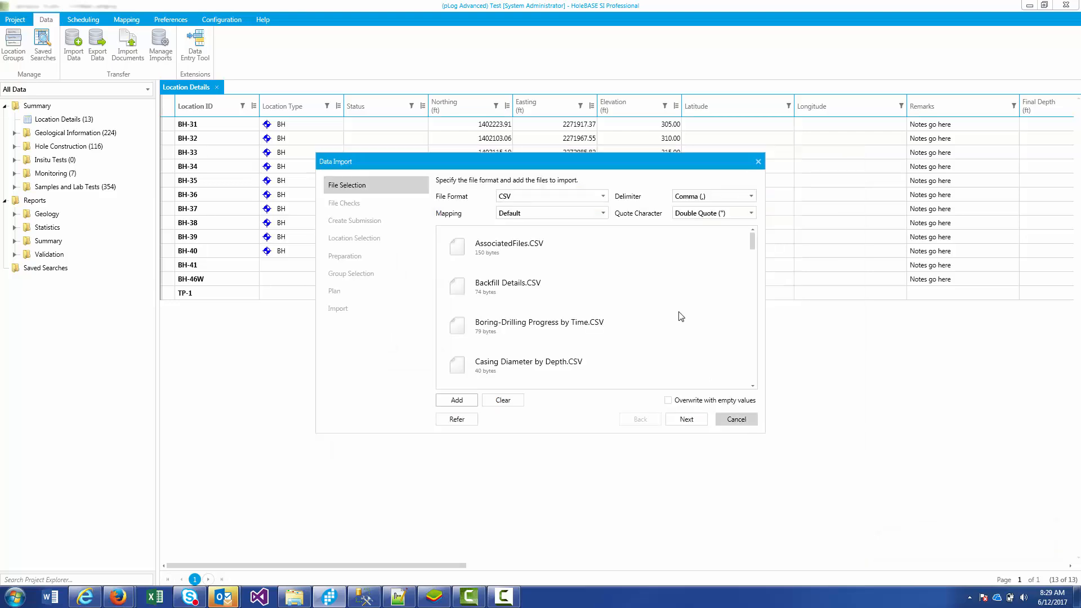
Run the CSV import through the file checks, preparation and remaining stages, and finish it.
{"action": "left_click", "coordinate": [687, 419]}
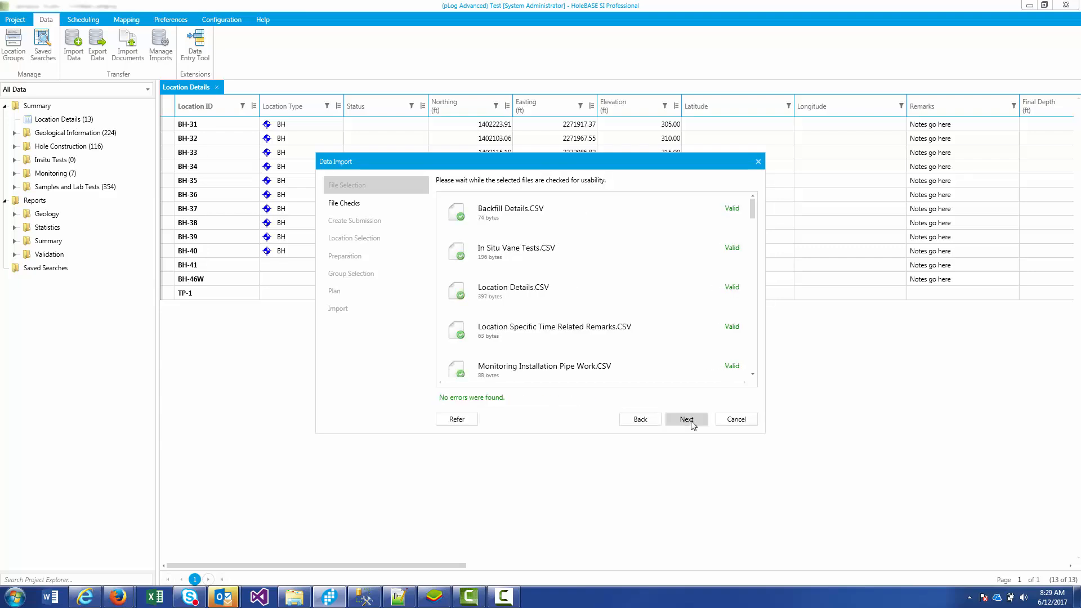
{"action": "left_click", "coordinate": [691, 421]}
{"action": "left_click", "coordinate": [691, 421]}
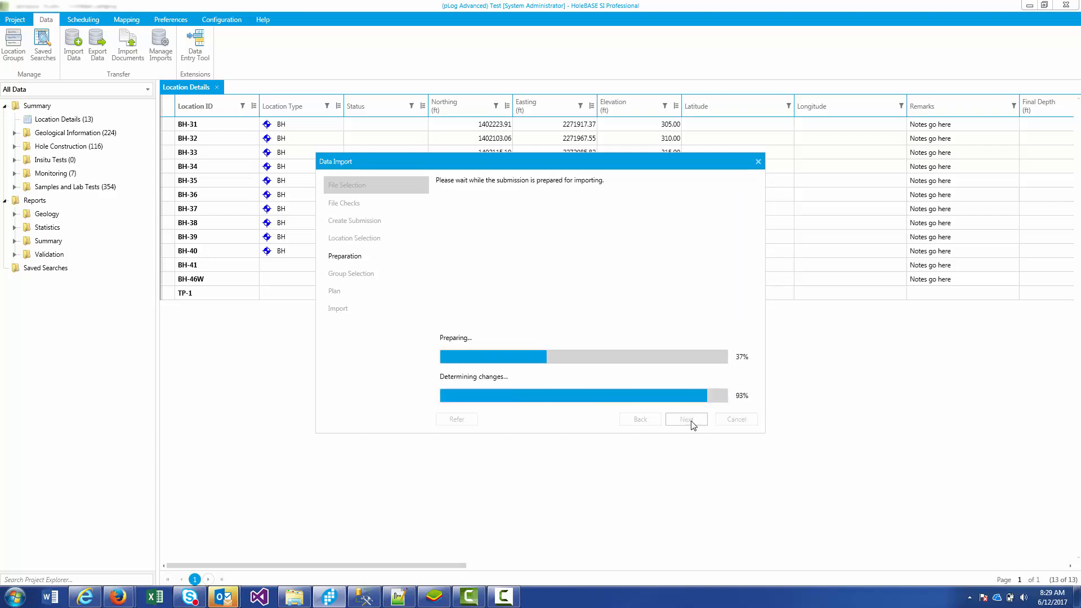
{"action": "left_click", "coordinate": [691, 421]}
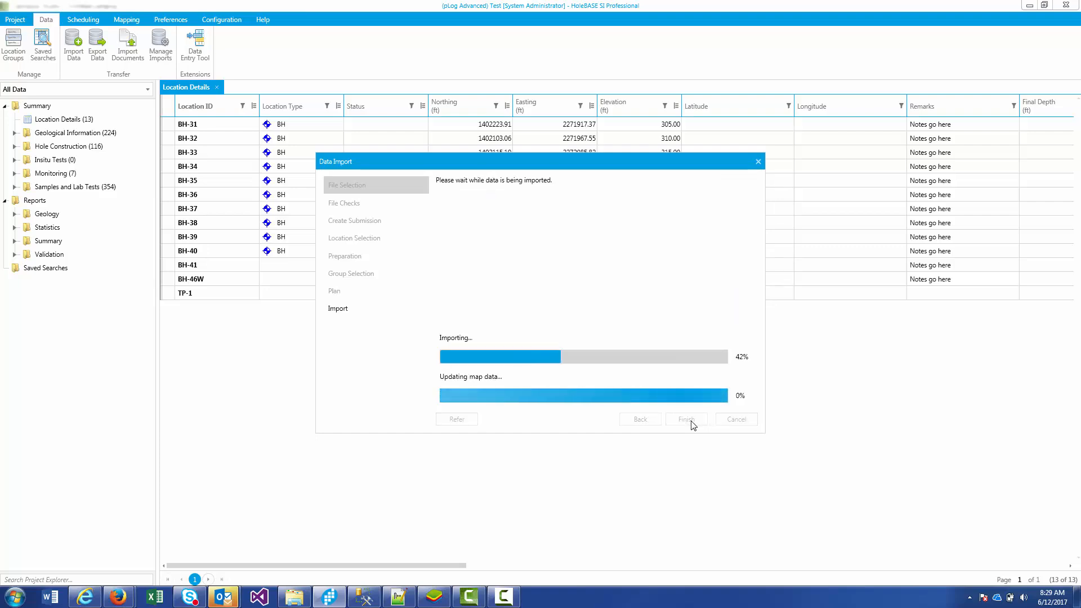
{"action": "left_click", "coordinate": [690, 420]}
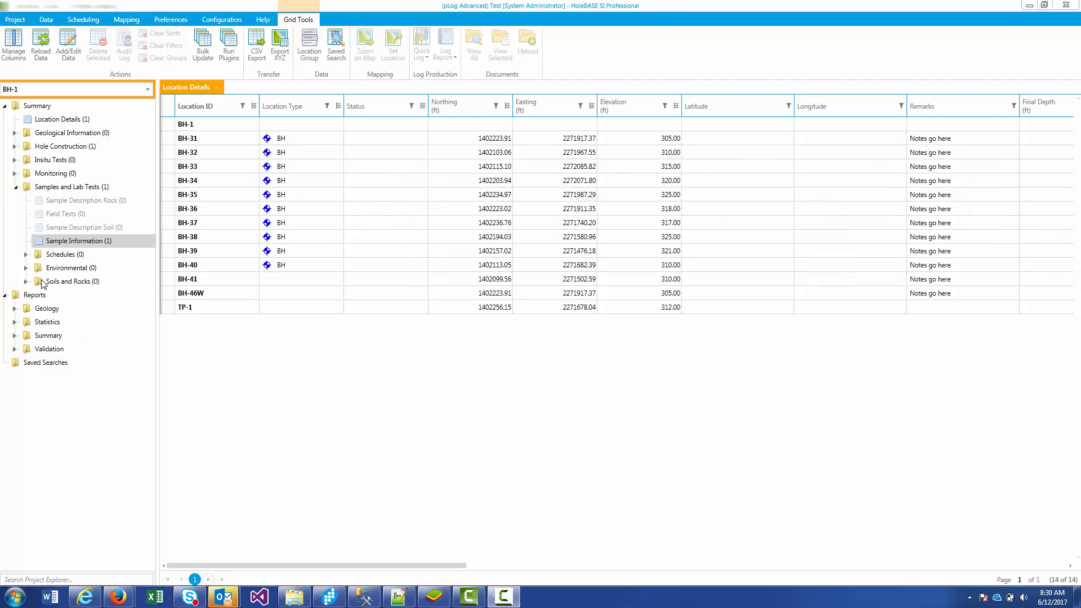
Open the Sample Information for BH-1 and check the blow counts of its SPT sample.
{"action": "left_click", "coordinate": [86, 241]}
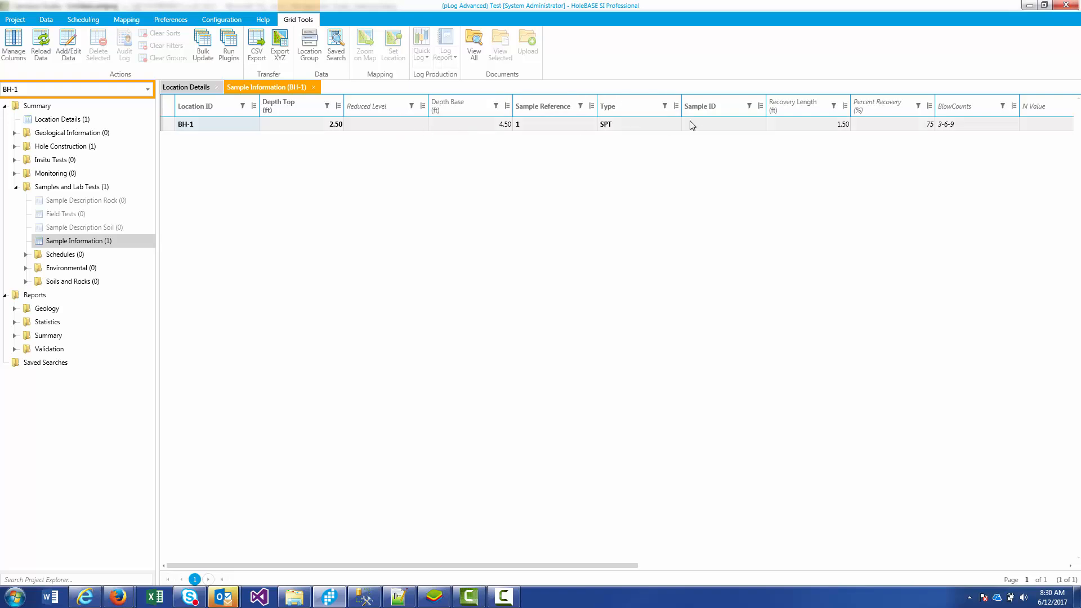
{"action": "left_click", "coordinate": [998, 128]}
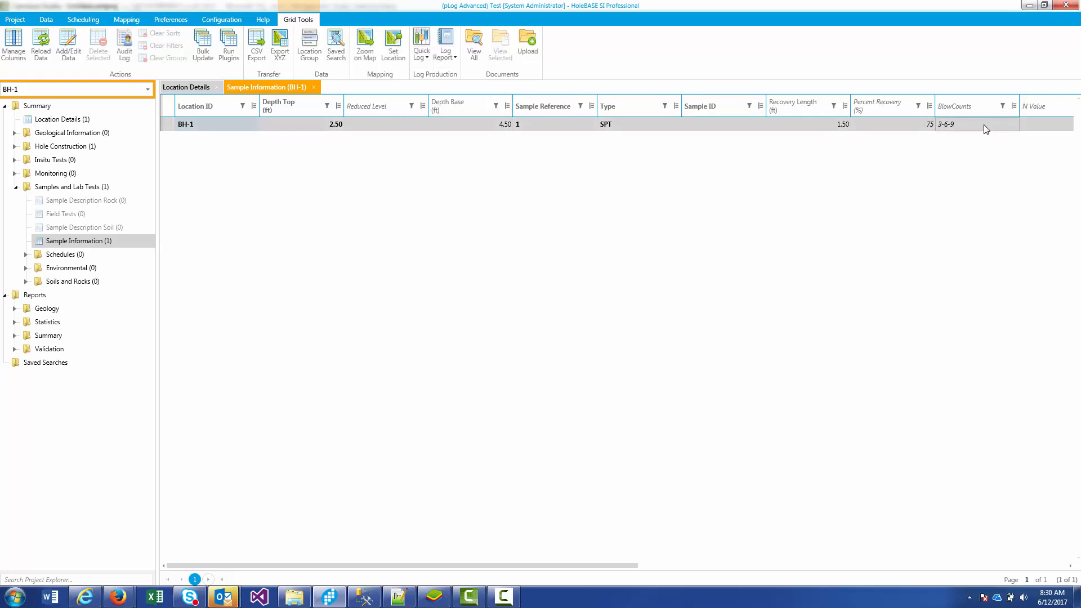